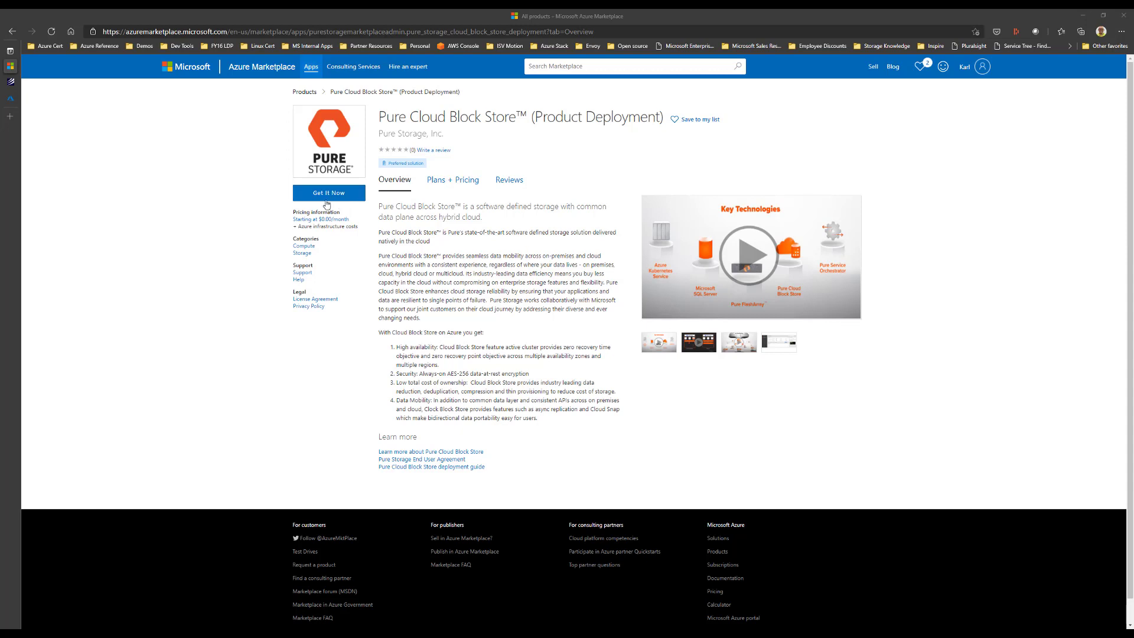
# Switch to the Azure portal and search all resources and services for "pure cloud".
pyautogui.click(11, 98)
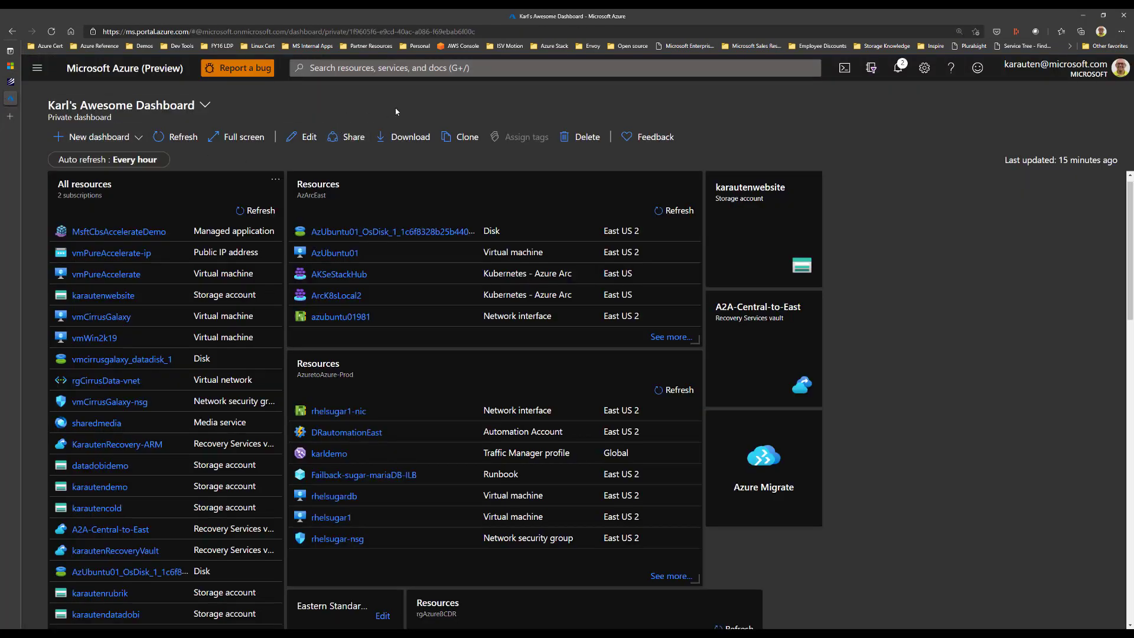
pyautogui.click(340, 69)
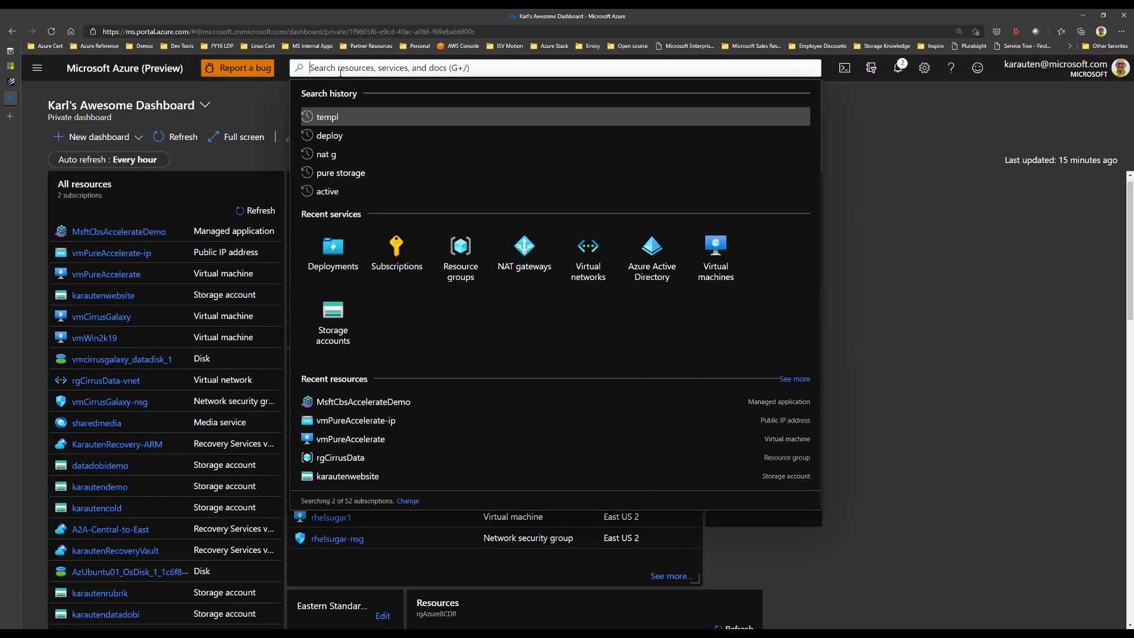
pyautogui.write('pure cl')
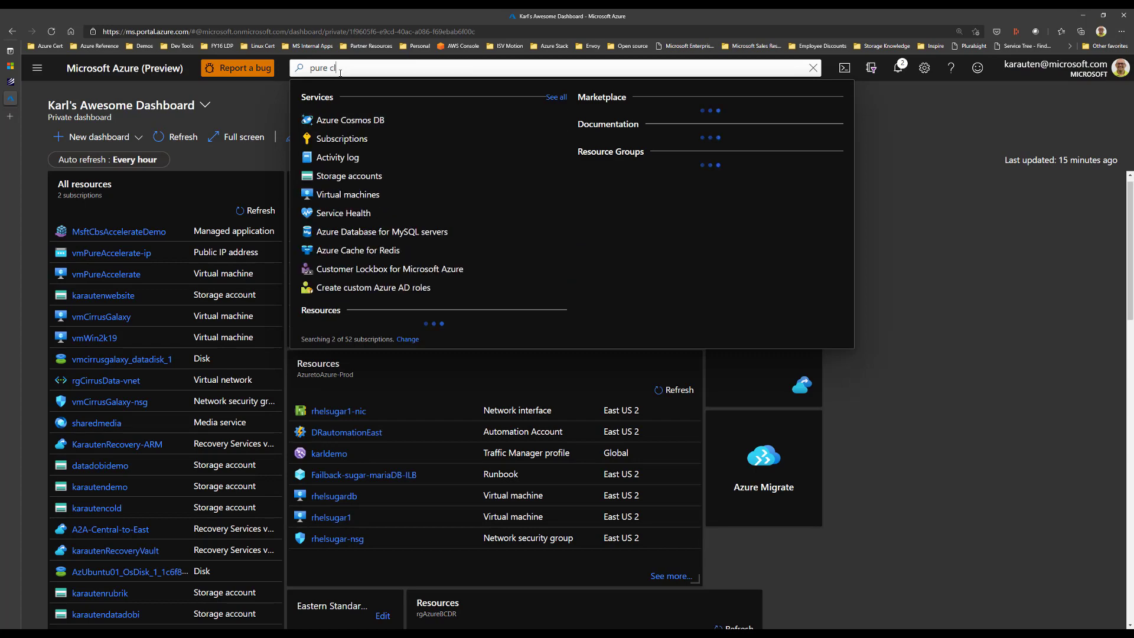
pyautogui.write('oud')
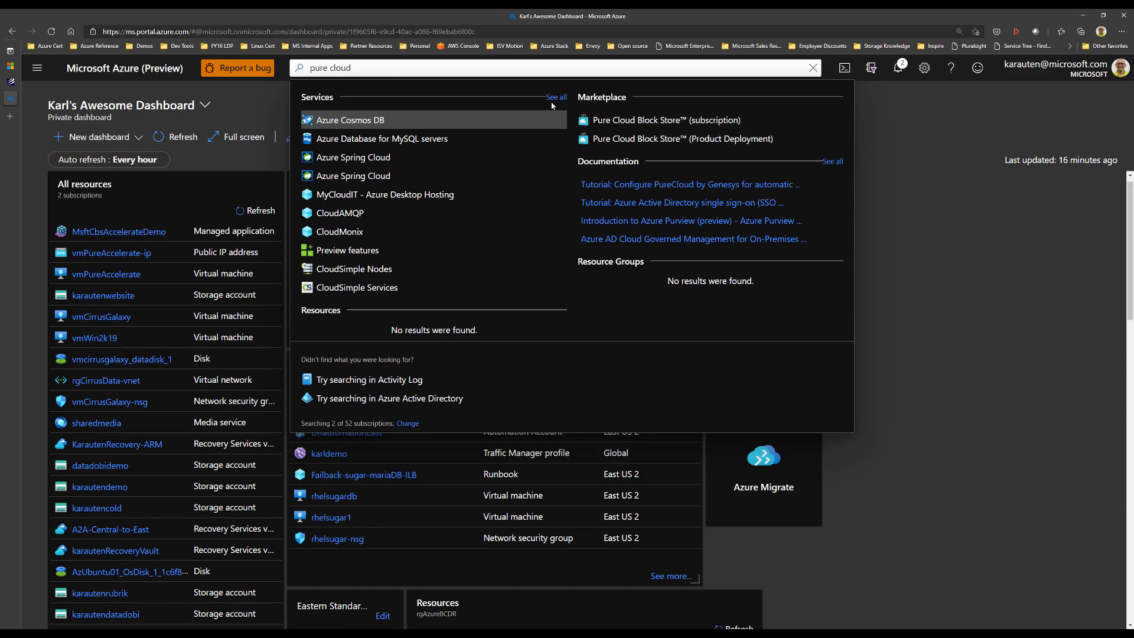
pyautogui.click(257, 107)
# Open the rgCirrusData resource group from its resource tile on the dashboard.
pyautogui.scroll(-7, 164, 253)
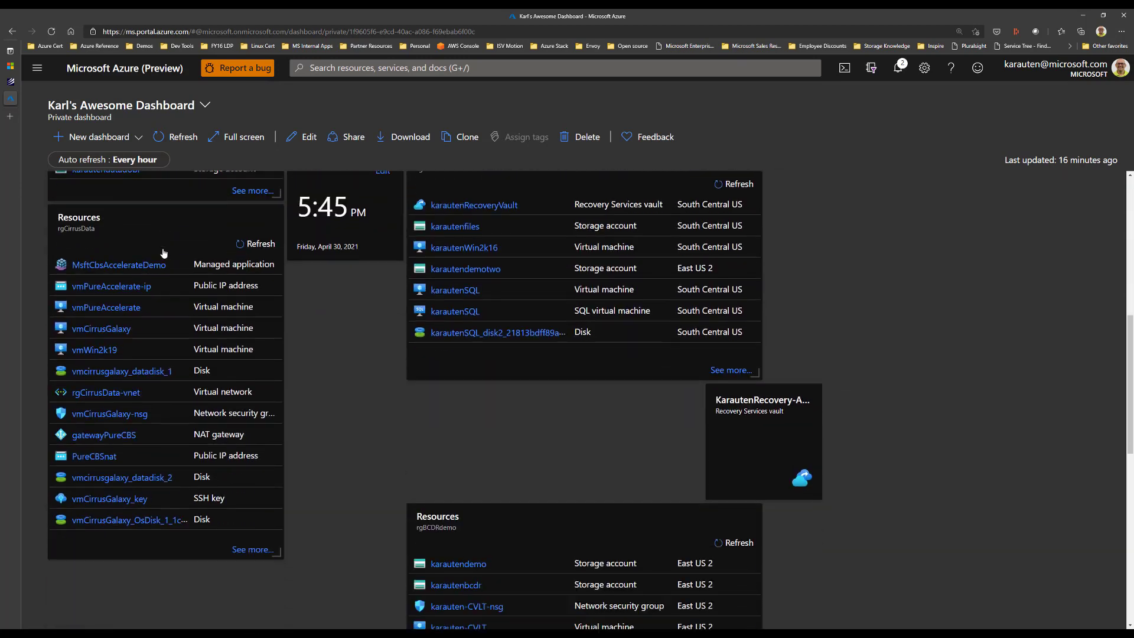
pyautogui.scroll(2, 164, 253)
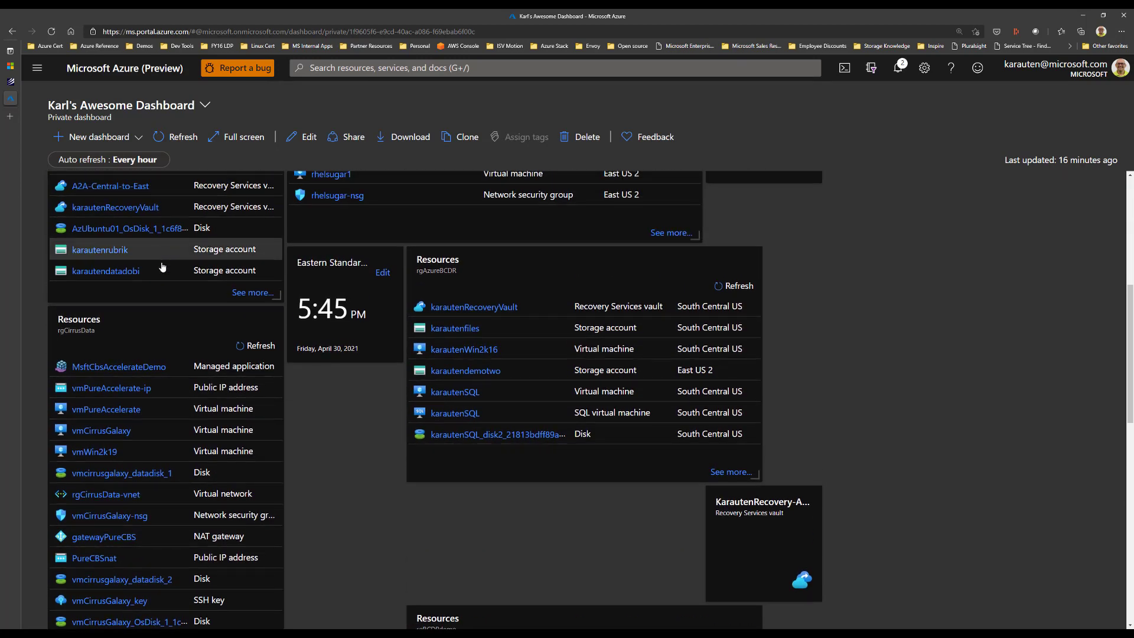
pyautogui.click(90, 323)
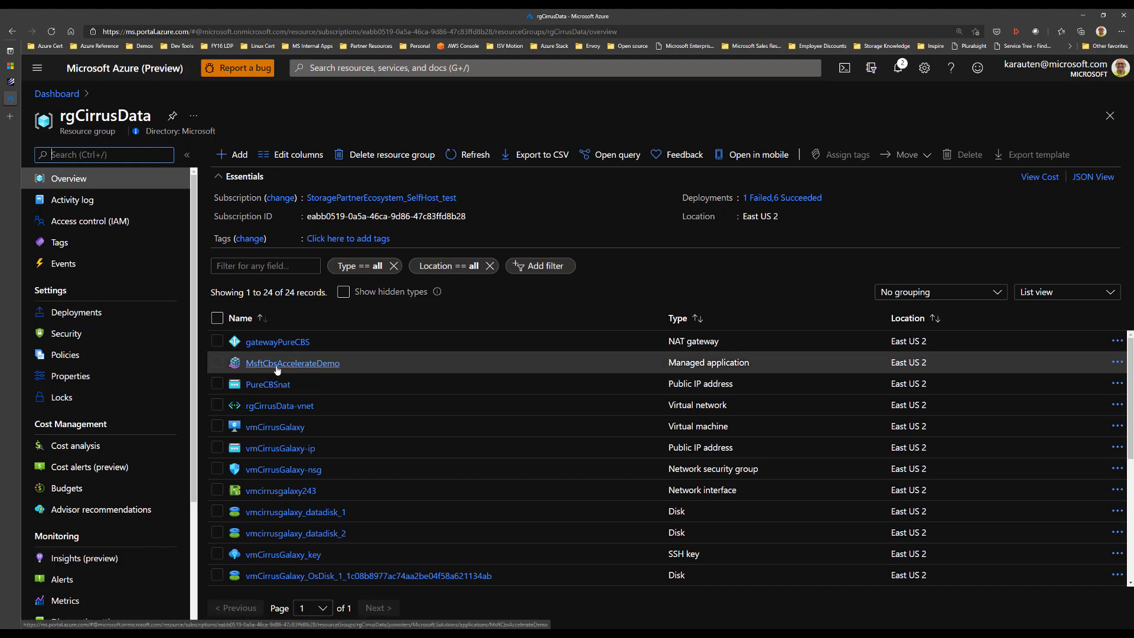
# Review the parameters and outputs of the MsftCbsAccelerateDemo managed application, then return to its resource group.
pyautogui.click(277, 368)
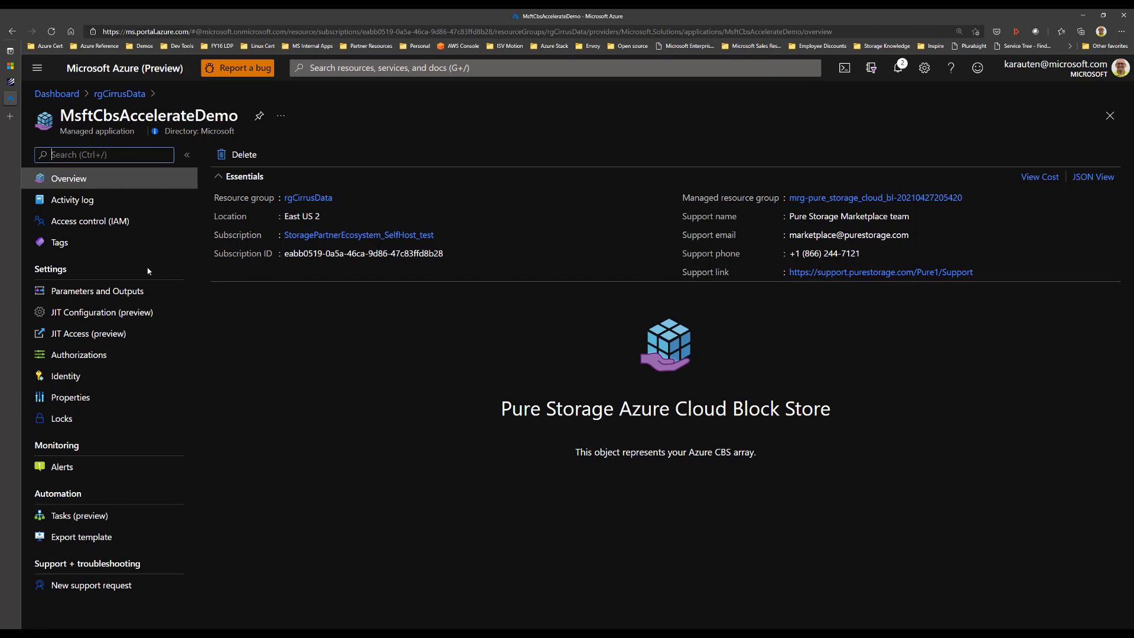
pyautogui.click(111, 294)
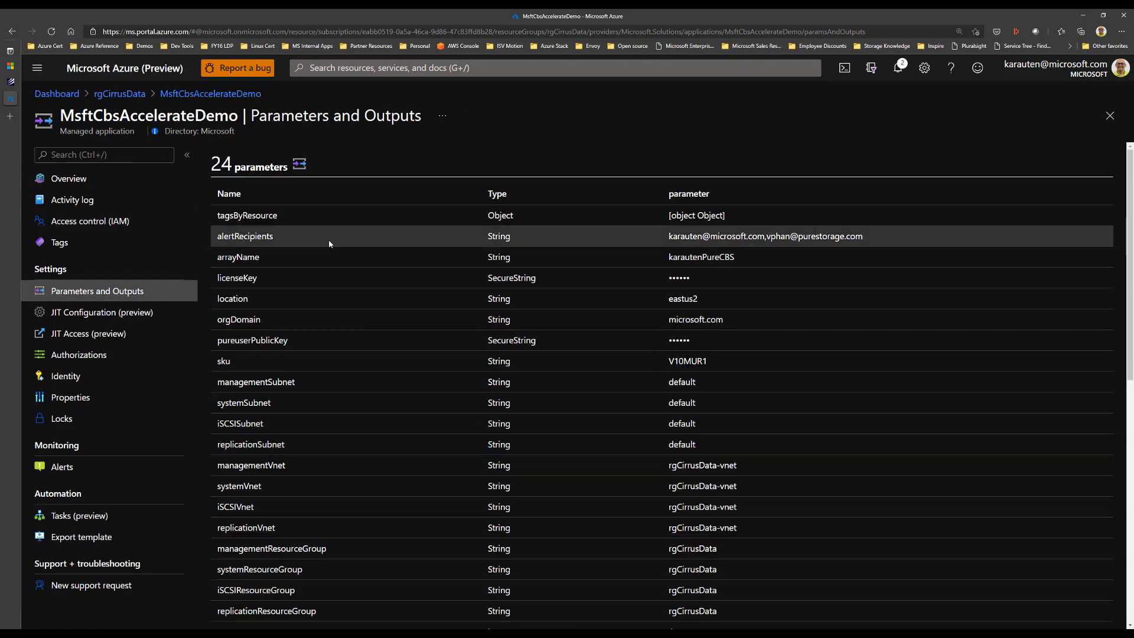
pyautogui.scroll(-6, 382, 388)
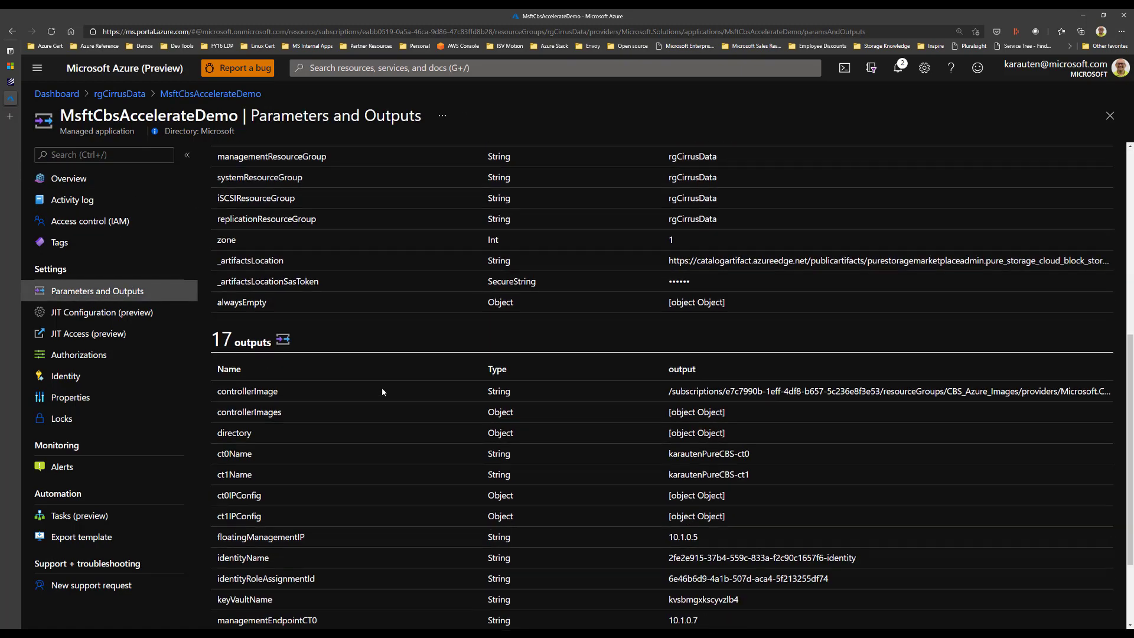
pyautogui.scroll(-2, 382, 392)
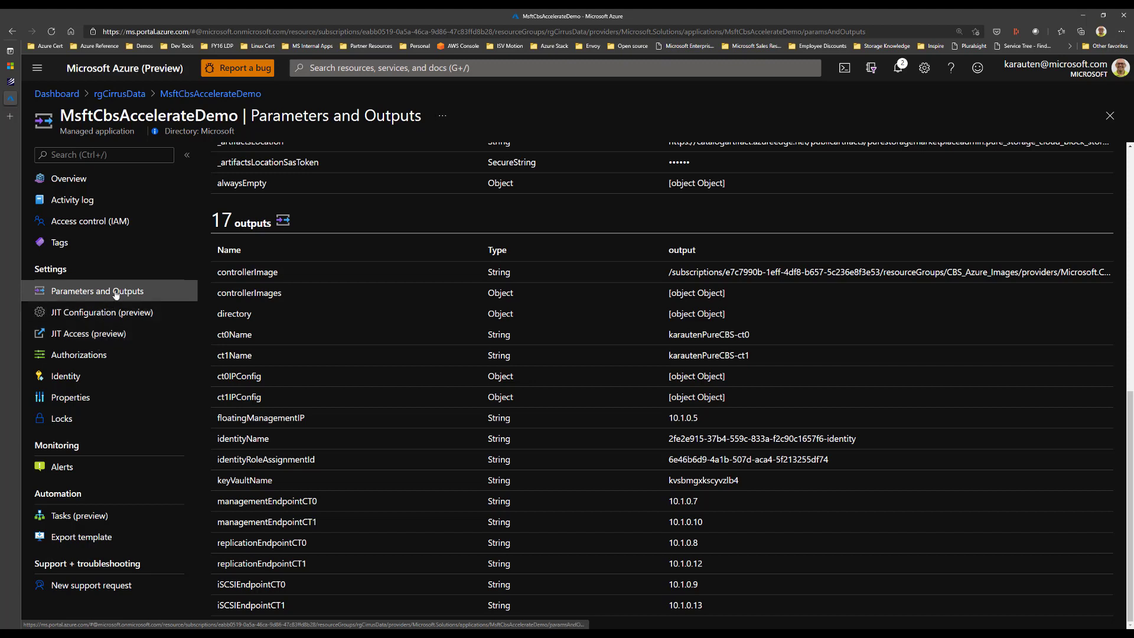
pyautogui.click(129, 96)
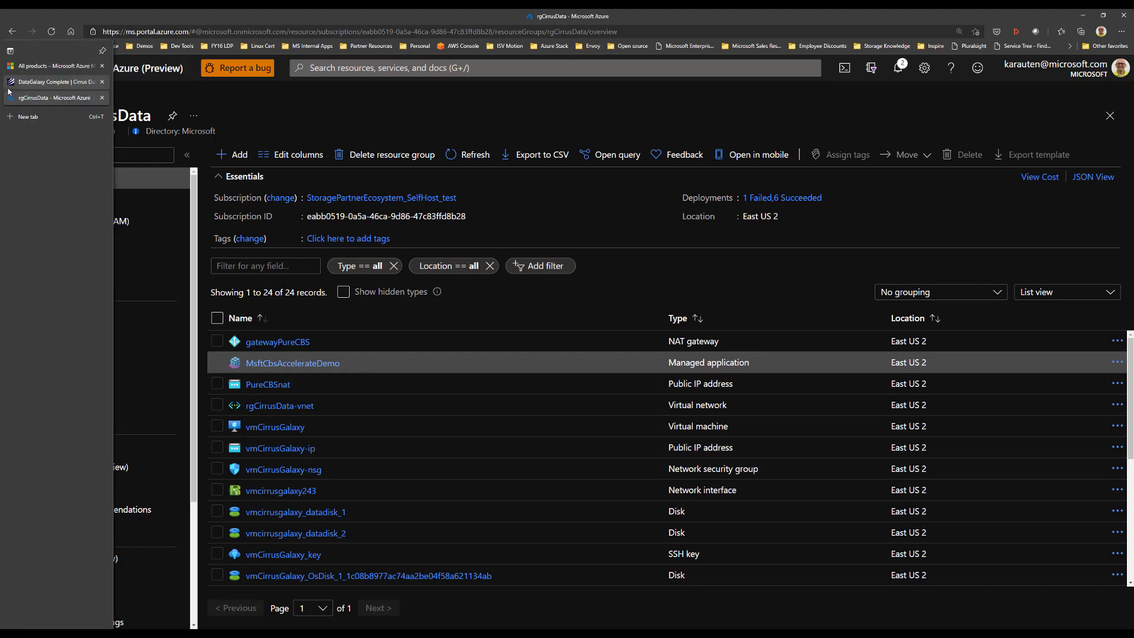
# Switch to DataGalaxy, copy the new-installation Linux command for Galaxy Migrate with its registration code, and run it in the vmPureAccelerate terminal.
pyautogui.click(35, 82)
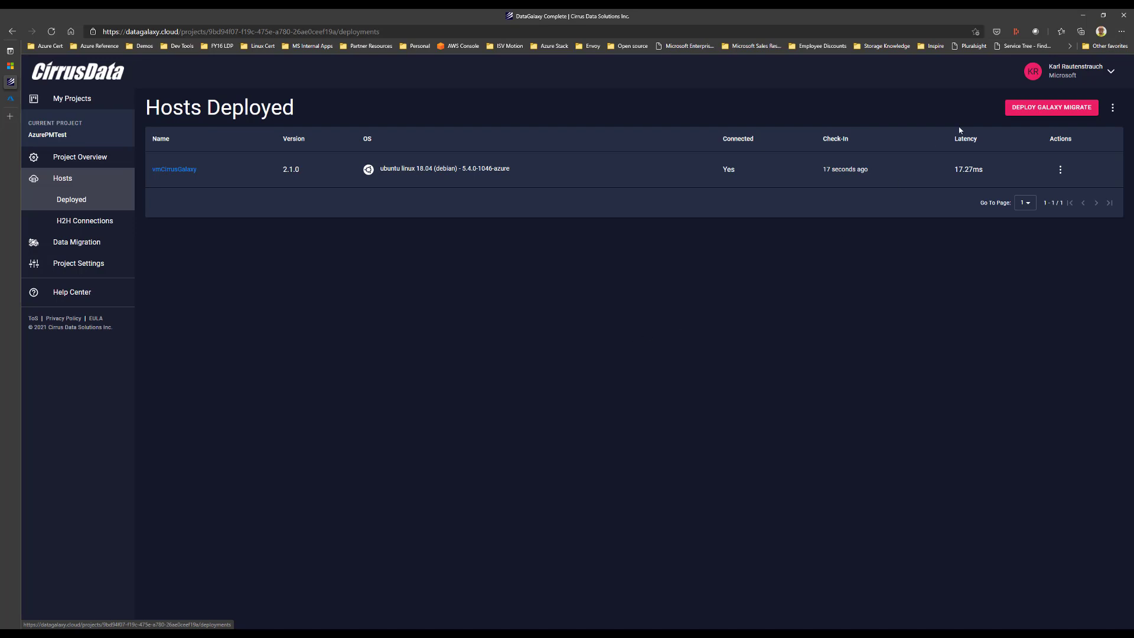
pyautogui.click(1028, 110)
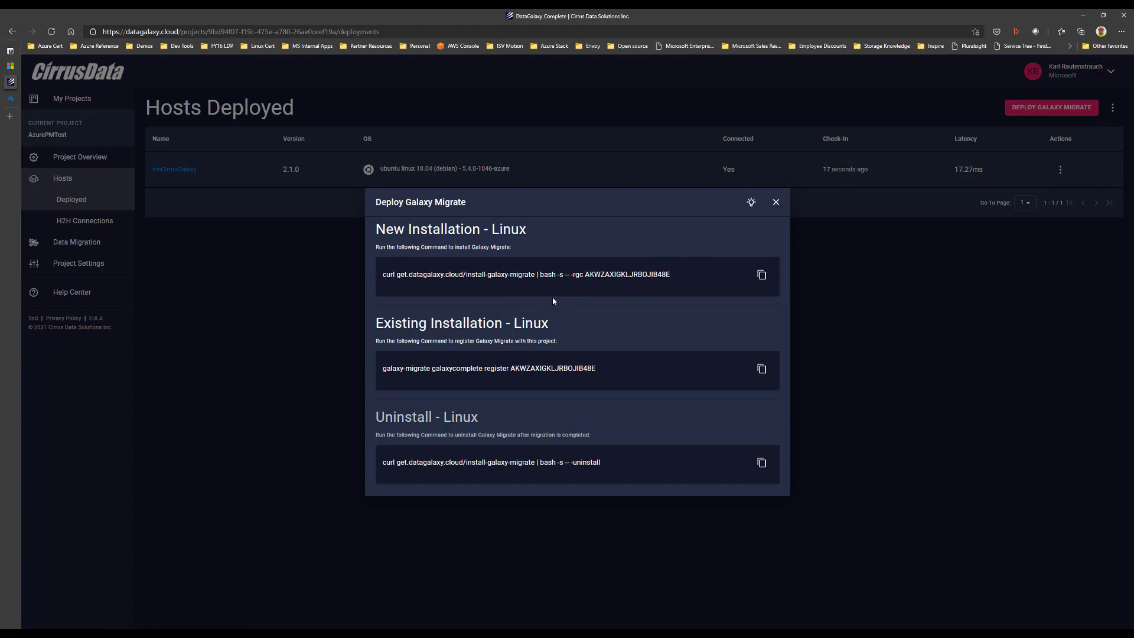
pyautogui.click(761, 275)
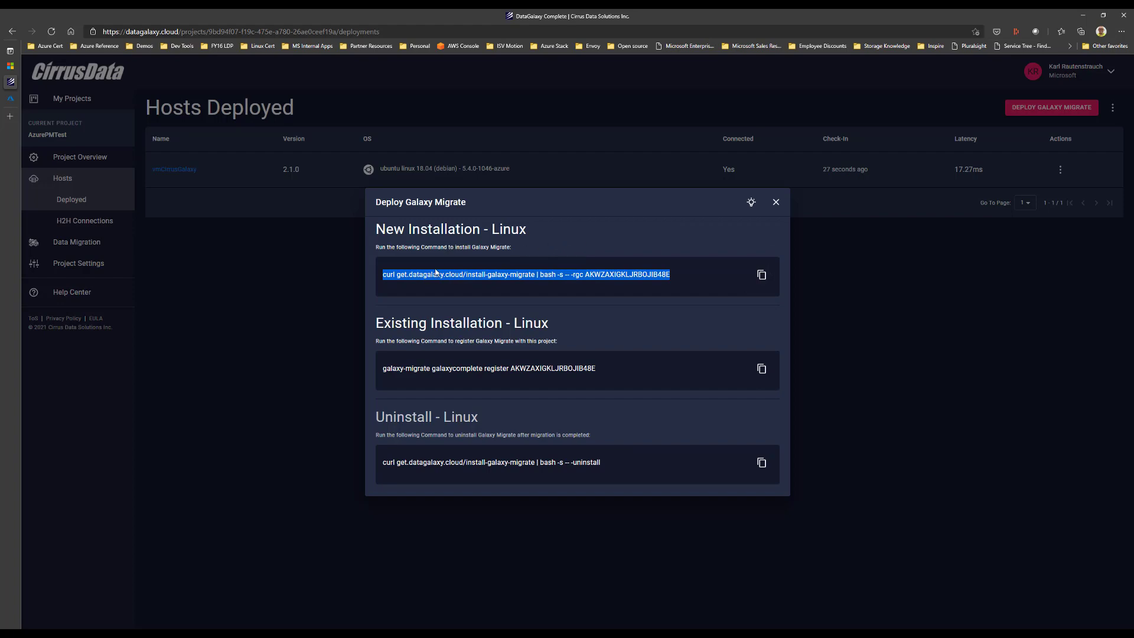
pyautogui.click(776, 202)
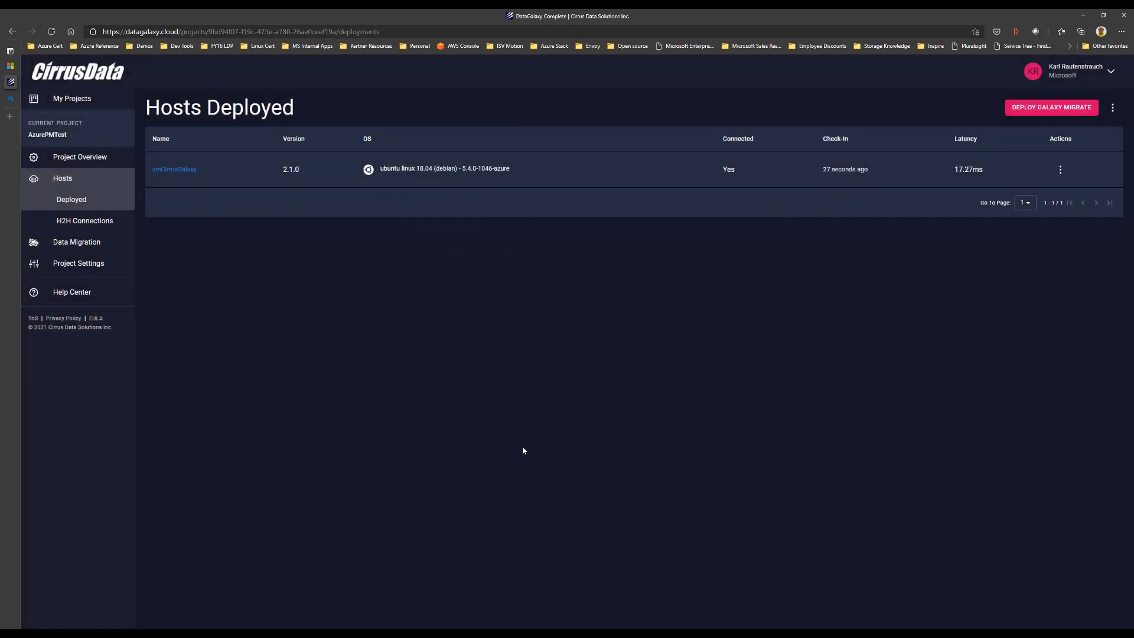
pyautogui.click(679, 626)
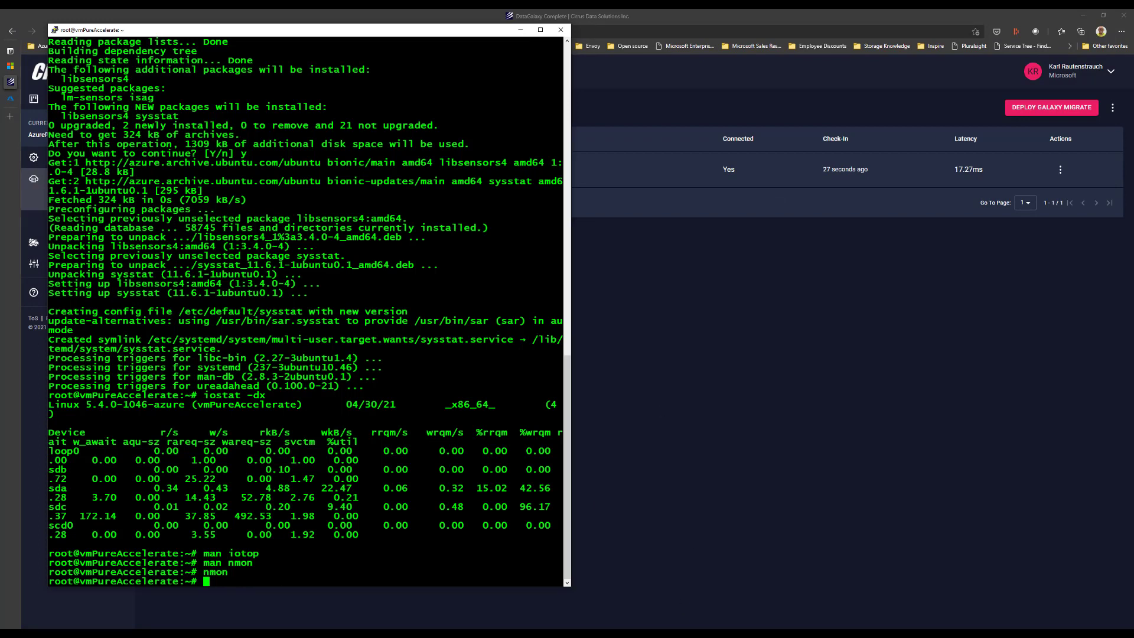
pyautogui.press('shift+Insert')
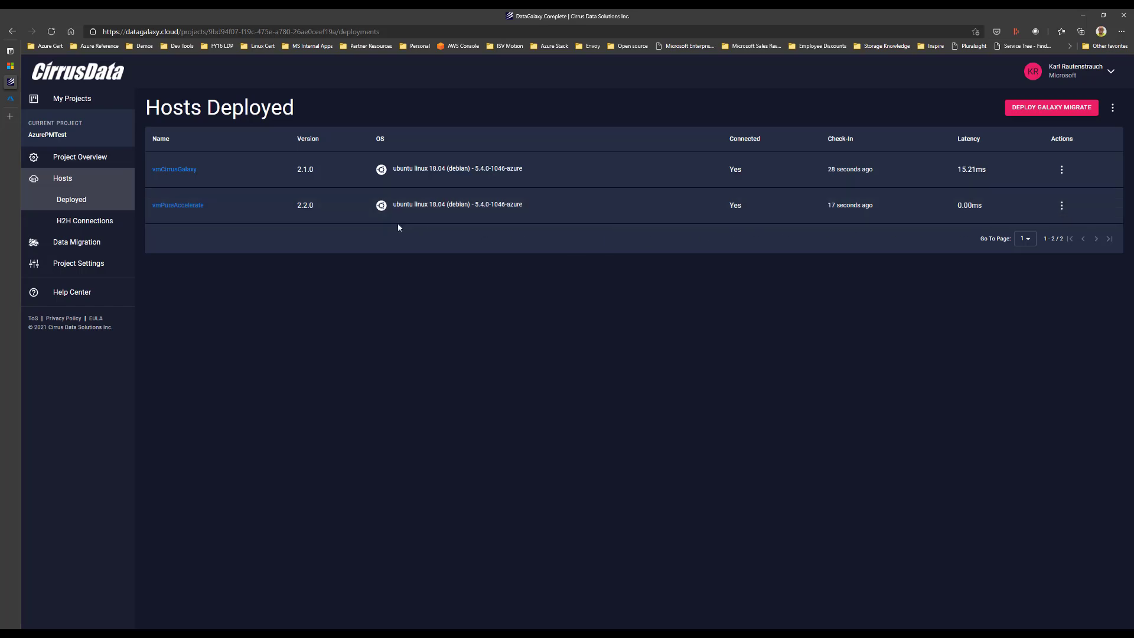
# Start a migration session for the vmPureAccelerate host's volumes and choose Local Migration as its type.
pyautogui.click(1059, 207)
pyautogui.click(837, 293)
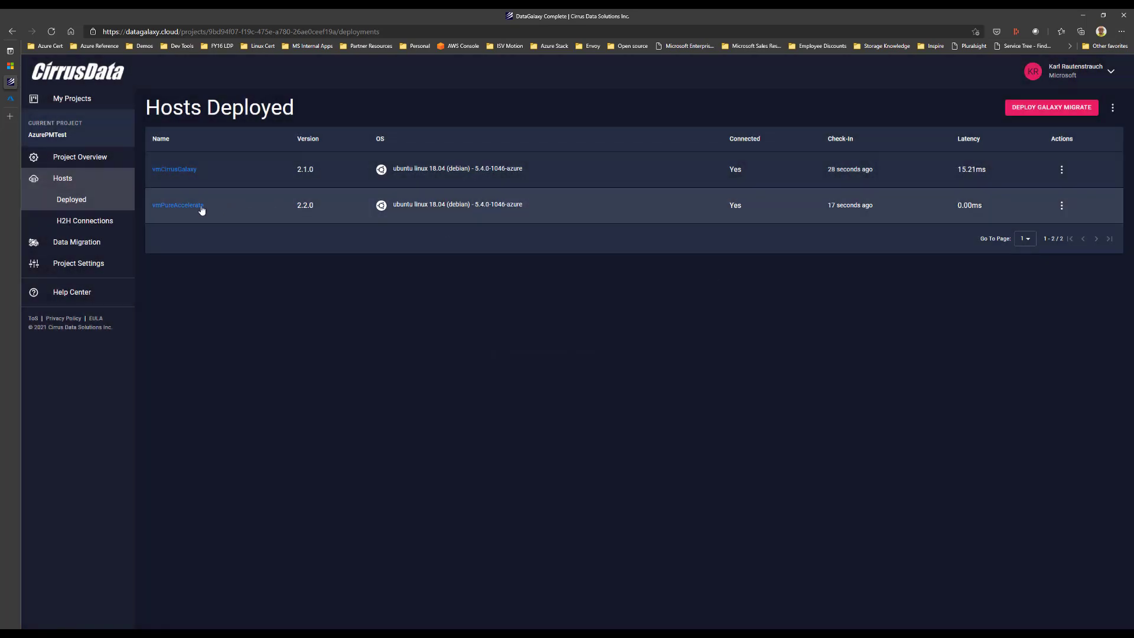
pyautogui.click(183, 206)
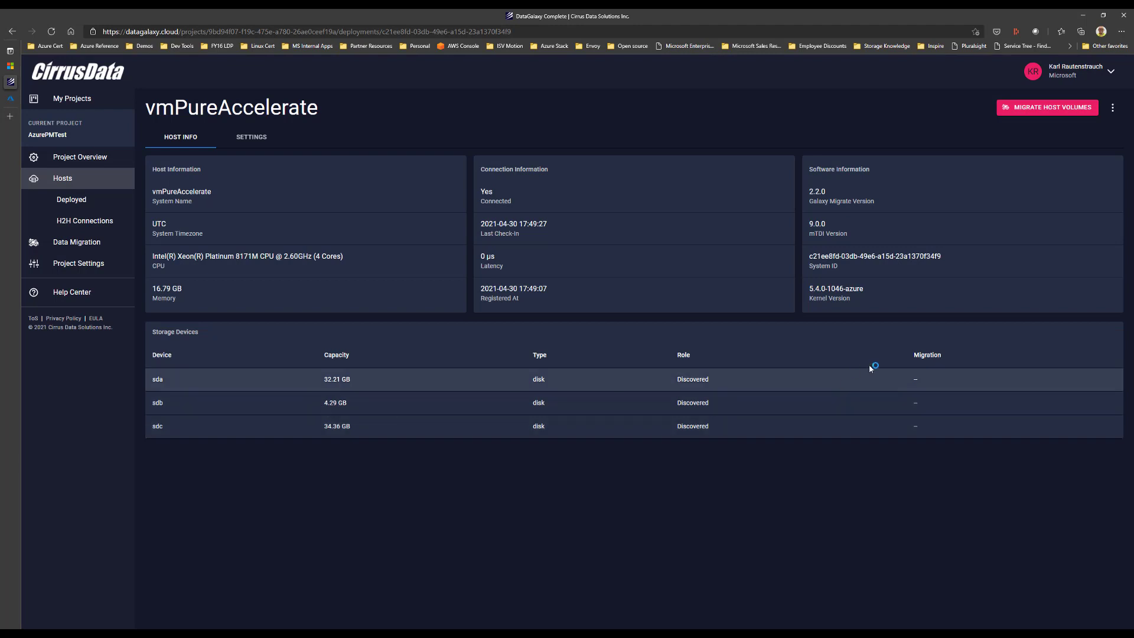
pyautogui.click(1021, 113)
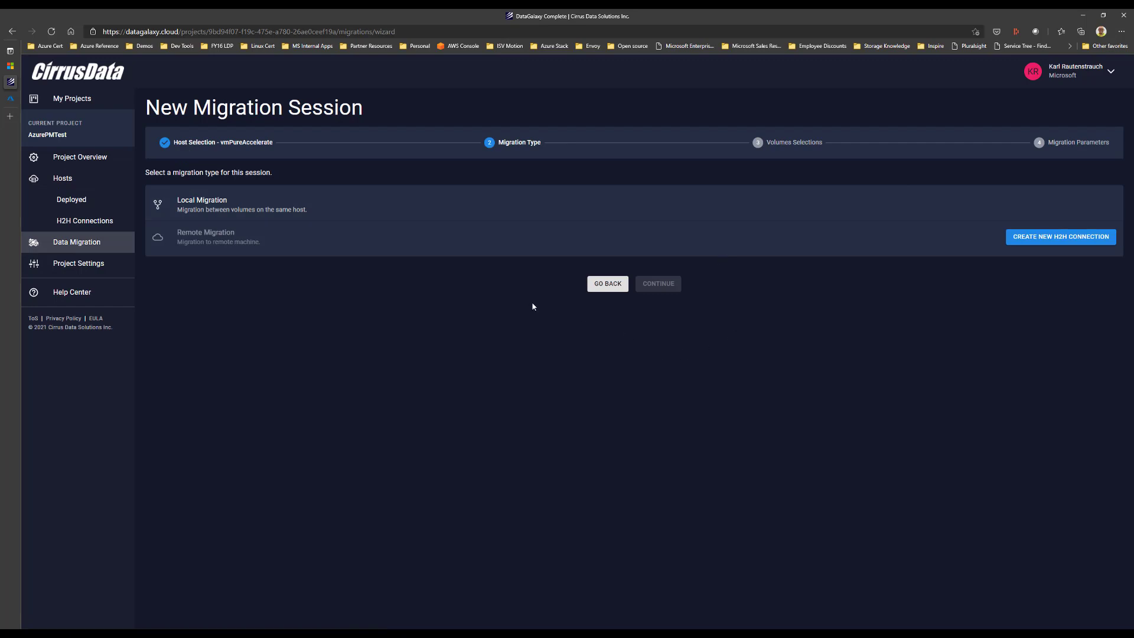
pyautogui.click(249, 209)
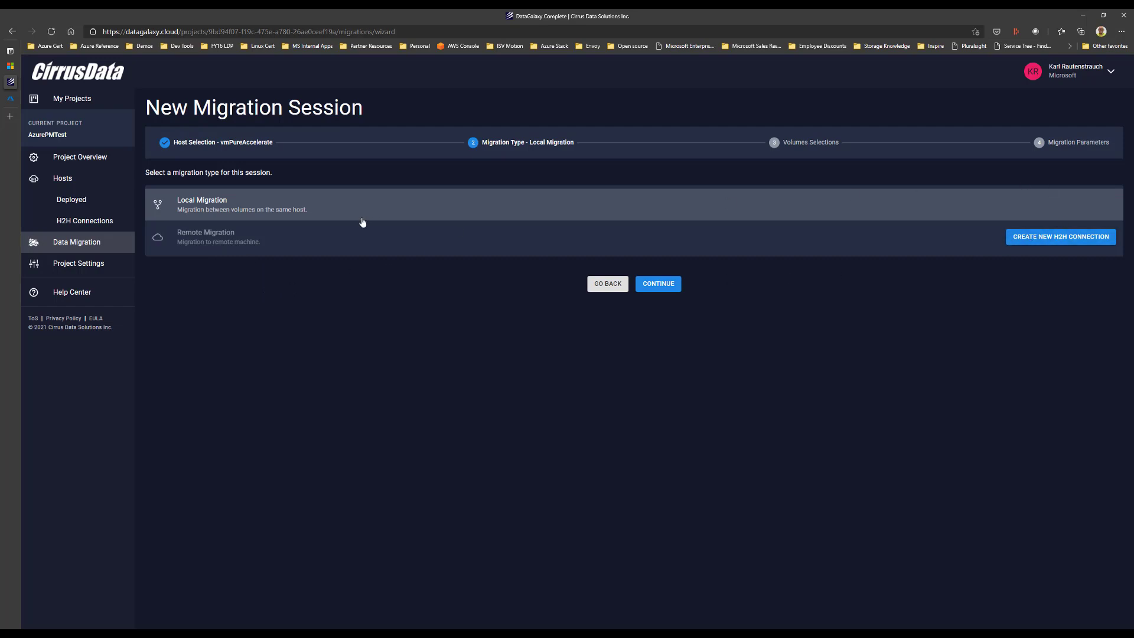
pyautogui.click(647, 284)
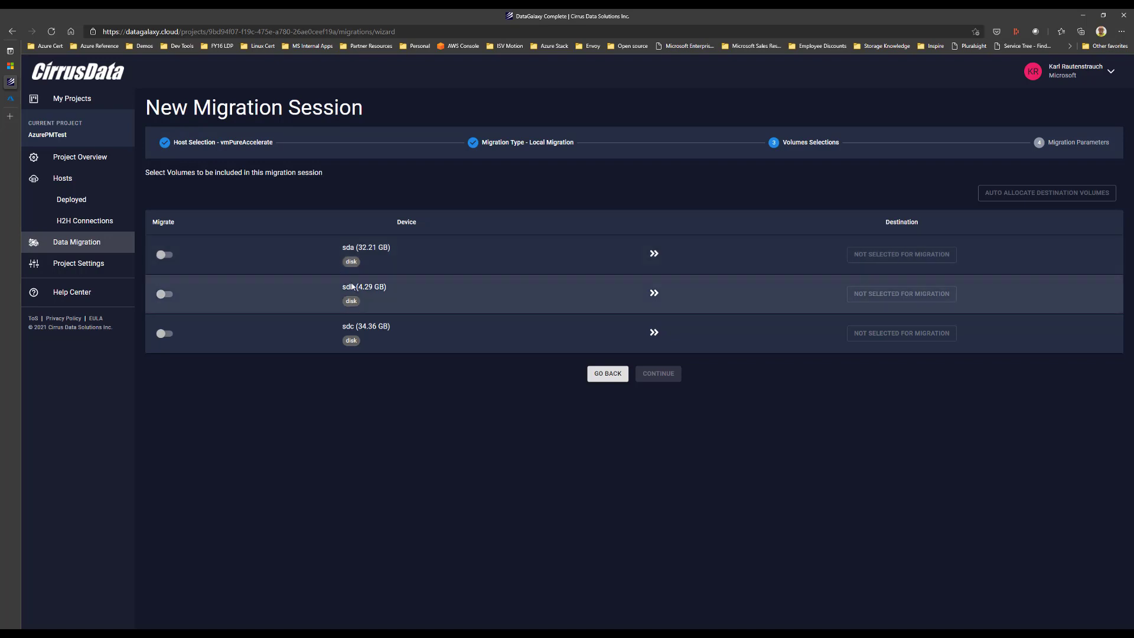
# Include the sdb volume in the migration and auto-allocate its destination with the Pure Cloud Block Store integration.
pyautogui.click(165, 294)
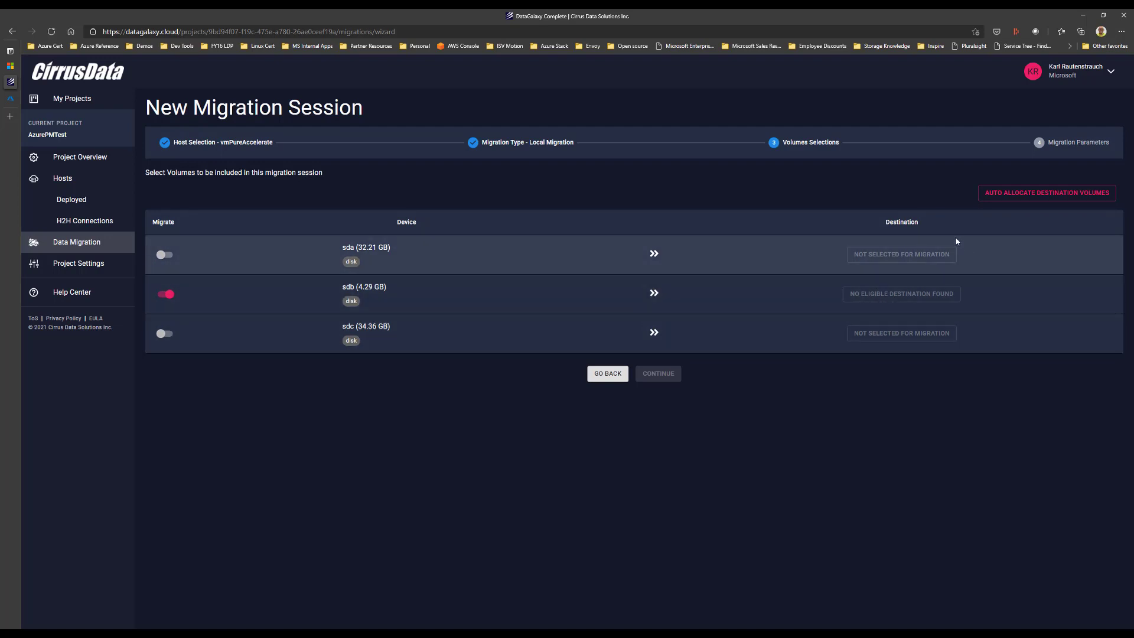
pyautogui.click(993, 198)
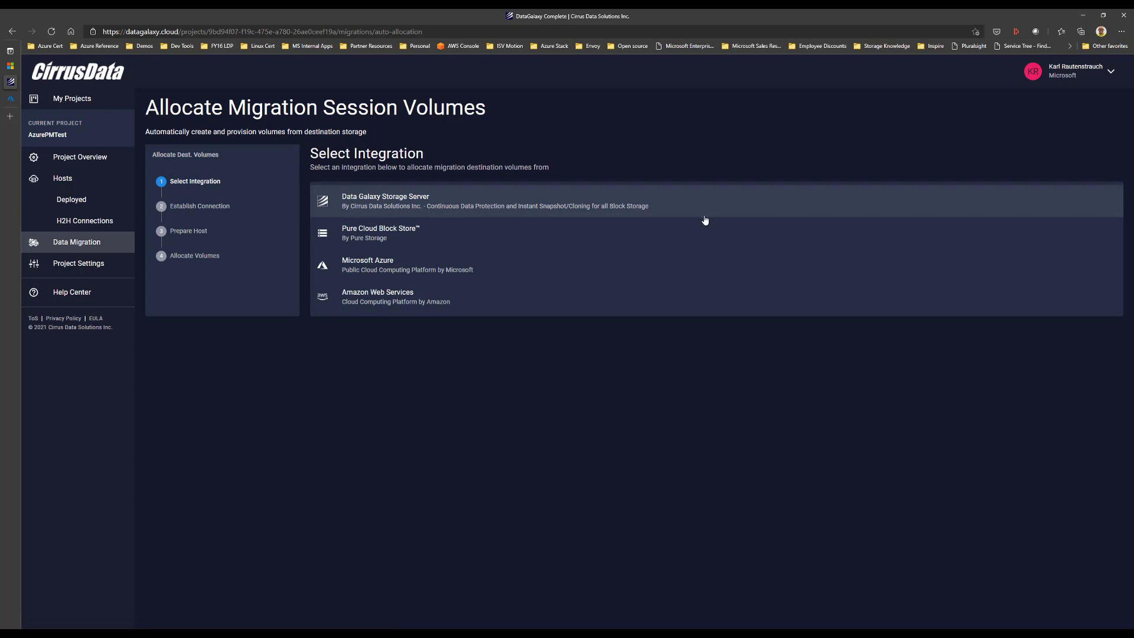
pyautogui.click(376, 238)
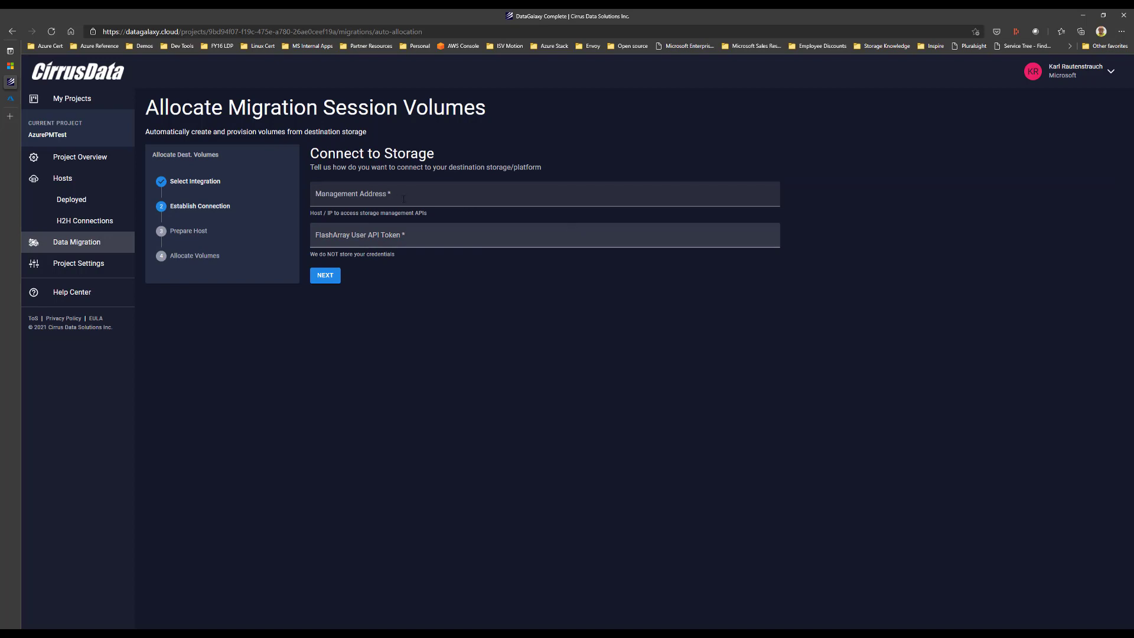
# Connect to the destination storage at management address 10.1.0.5 using the FlashArray user API token.
pyautogui.click(367, 195)
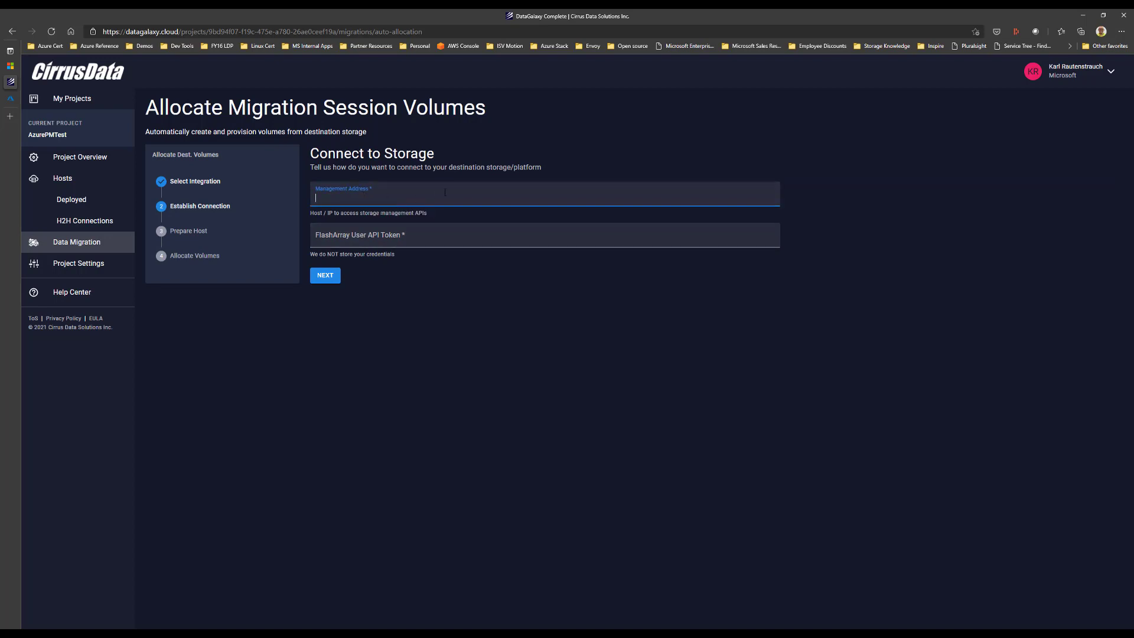
pyautogui.write('10.1.0.5')
pyautogui.click(381, 229)
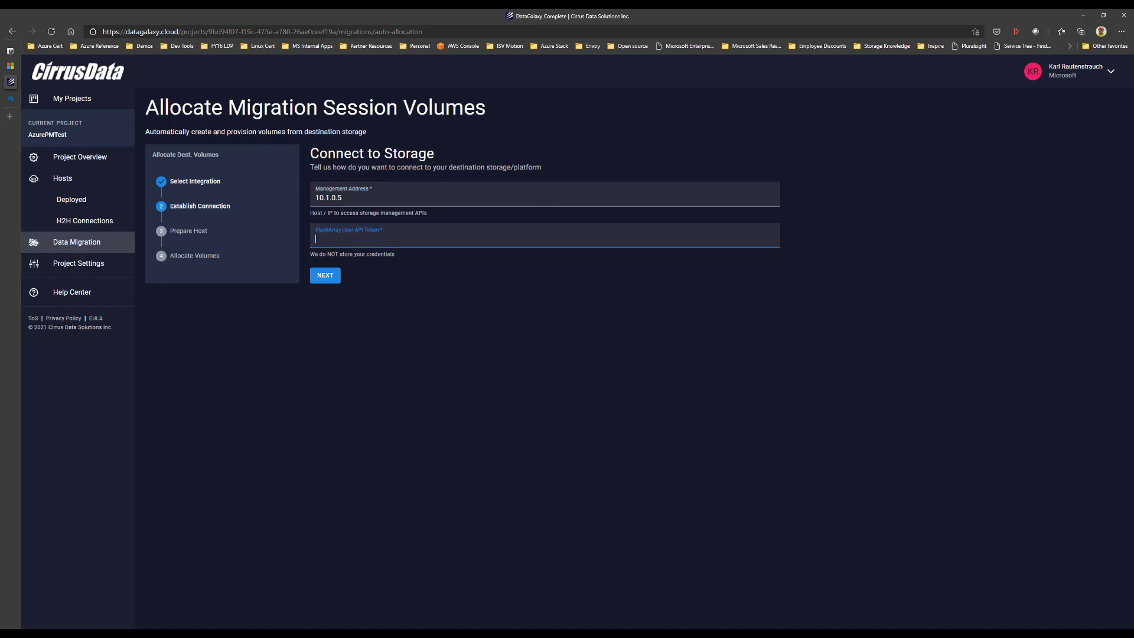
pyautogui.hotkey('alt', 'Tab')
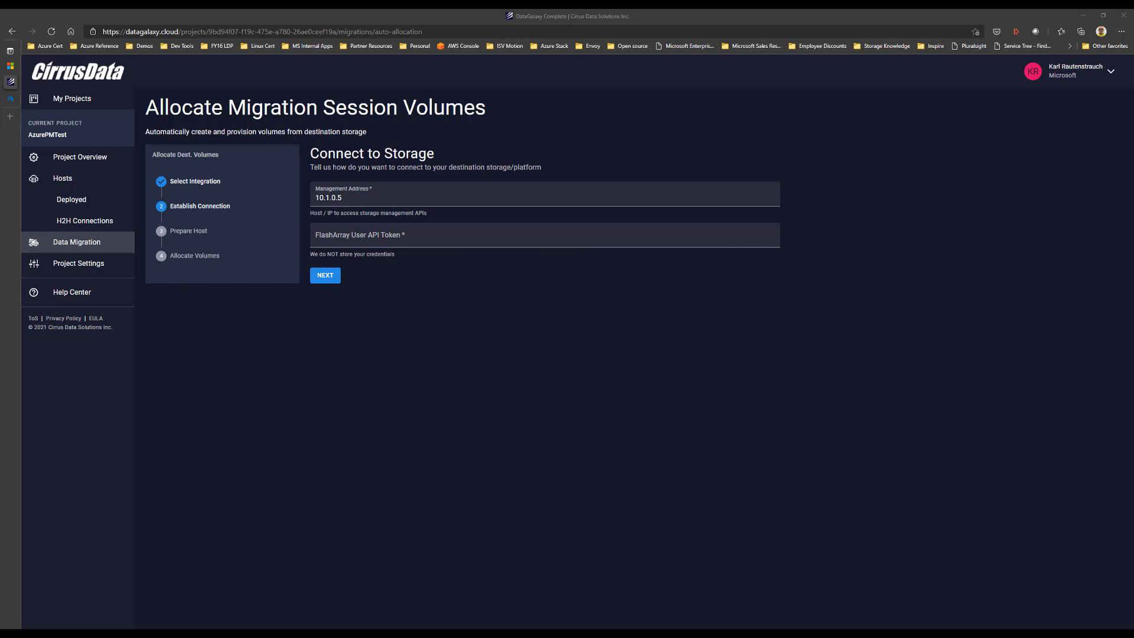
pyautogui.click(387, 233)
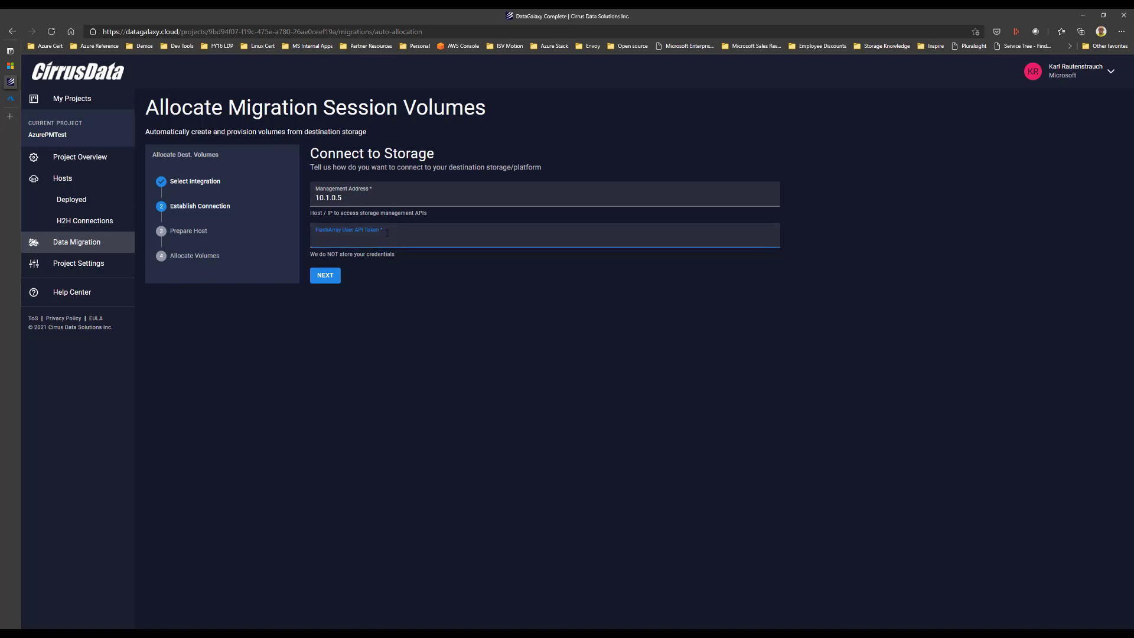
pyautogui.hotkey('ctrl', 'v')
pyautogui.click(326, 277)
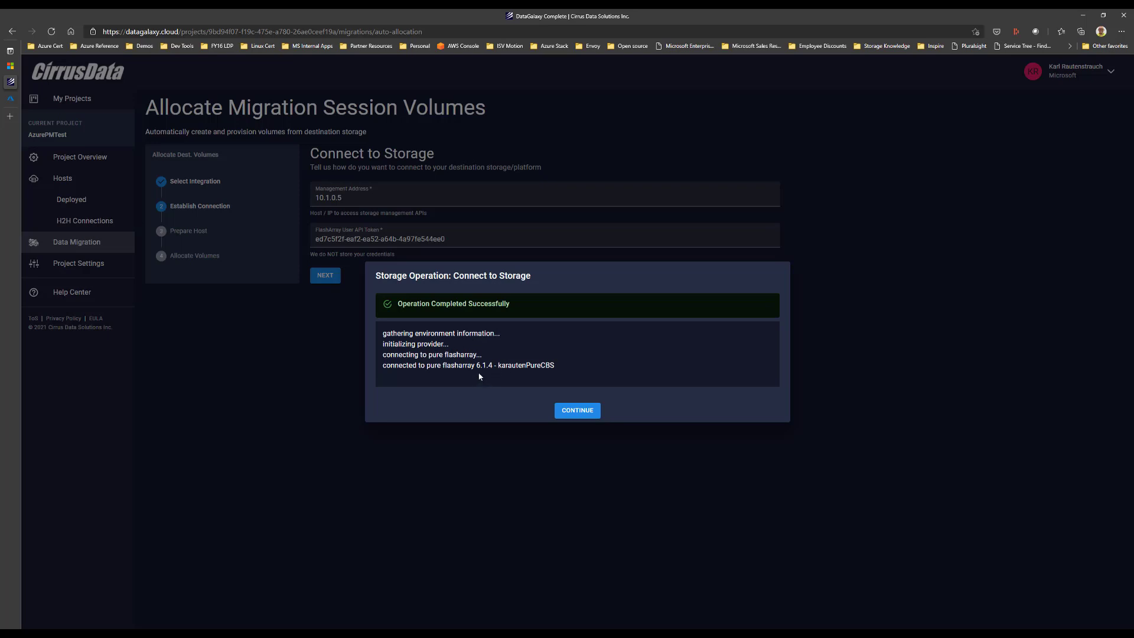
pyautogui.click(576, 410)
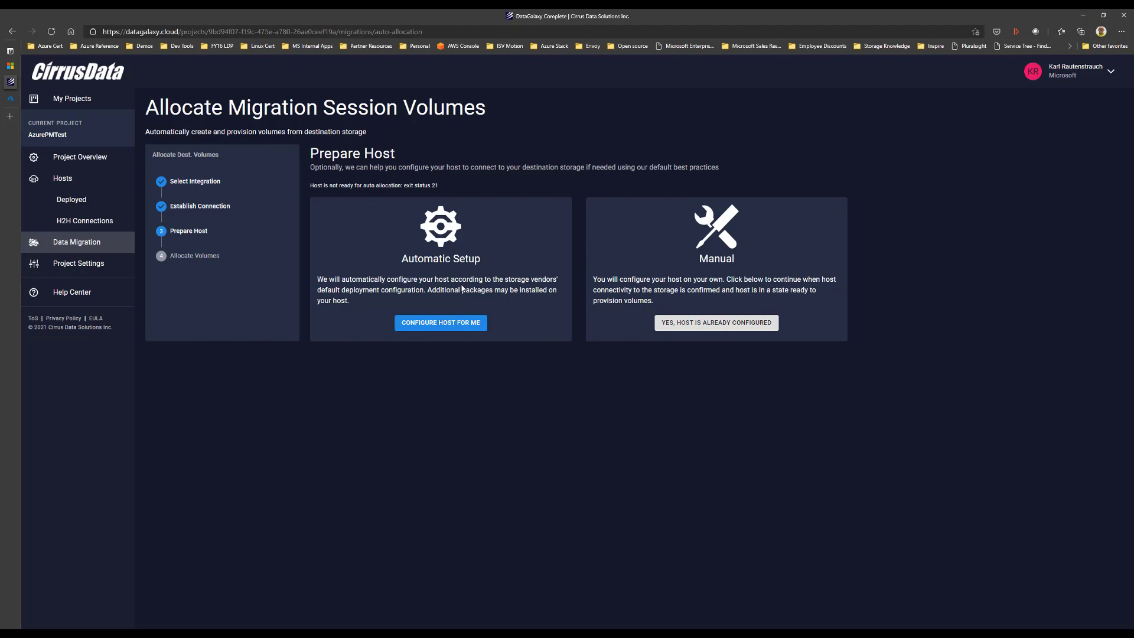
# Prepare the host with automatic setup and follow the configuration log.
pyautogui.click(426, 323)
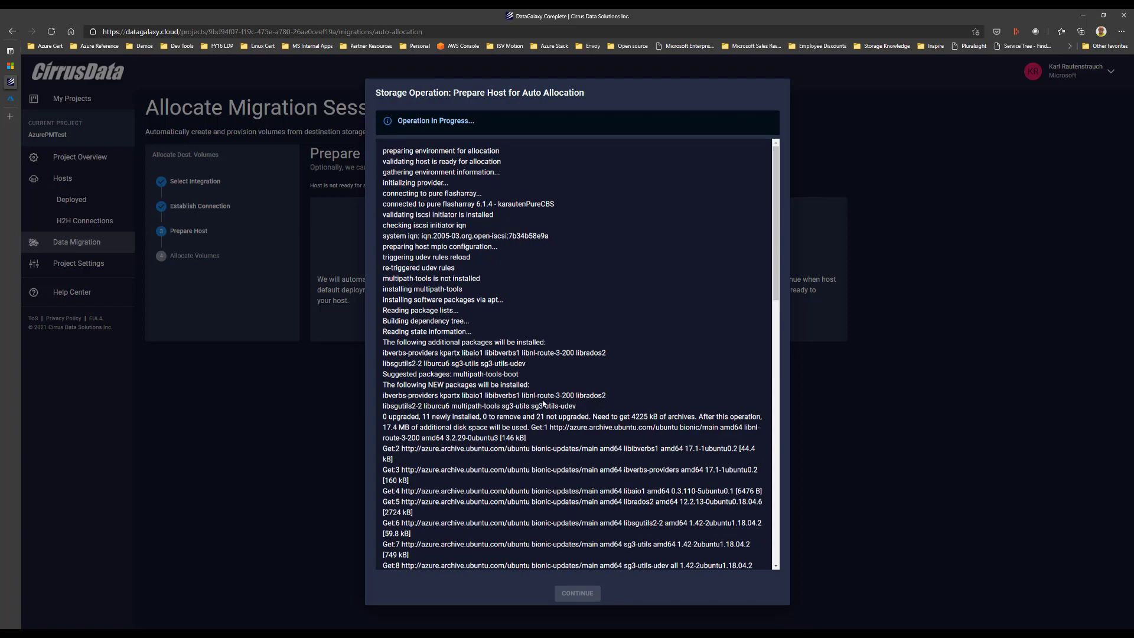
pyautogui.scroll(-7, 573, 391)
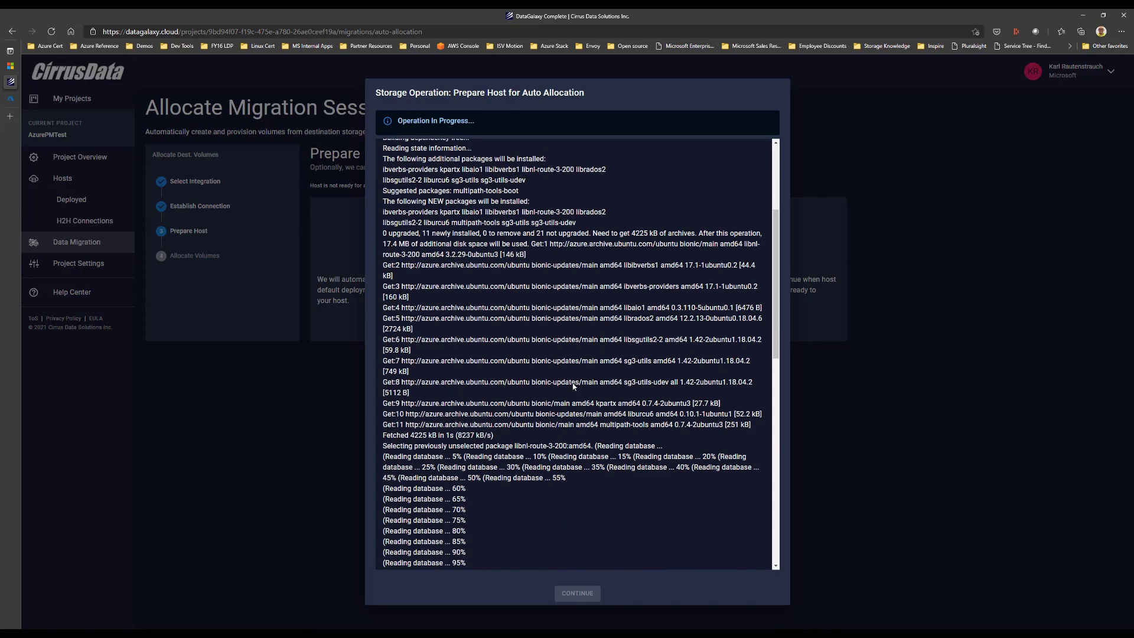
pyautogui.scroll(-6, 573, 387)
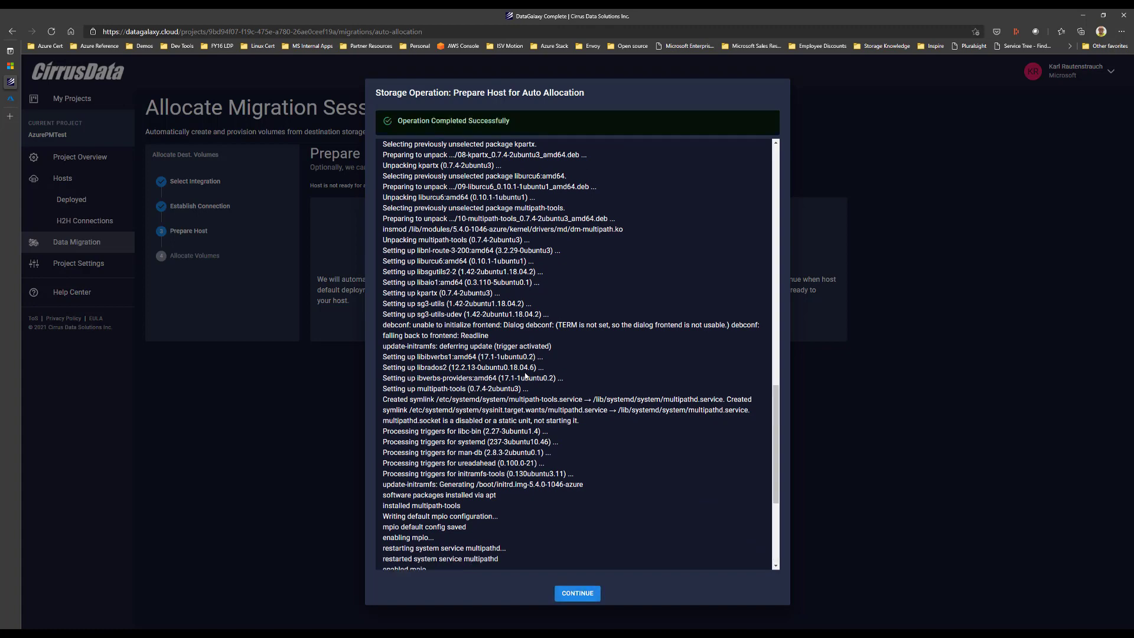
# Finish the host preparation and allocate a destination volume on the connected storage for the sdb disk.
pyautogui.scroll(-4, 525, 375)
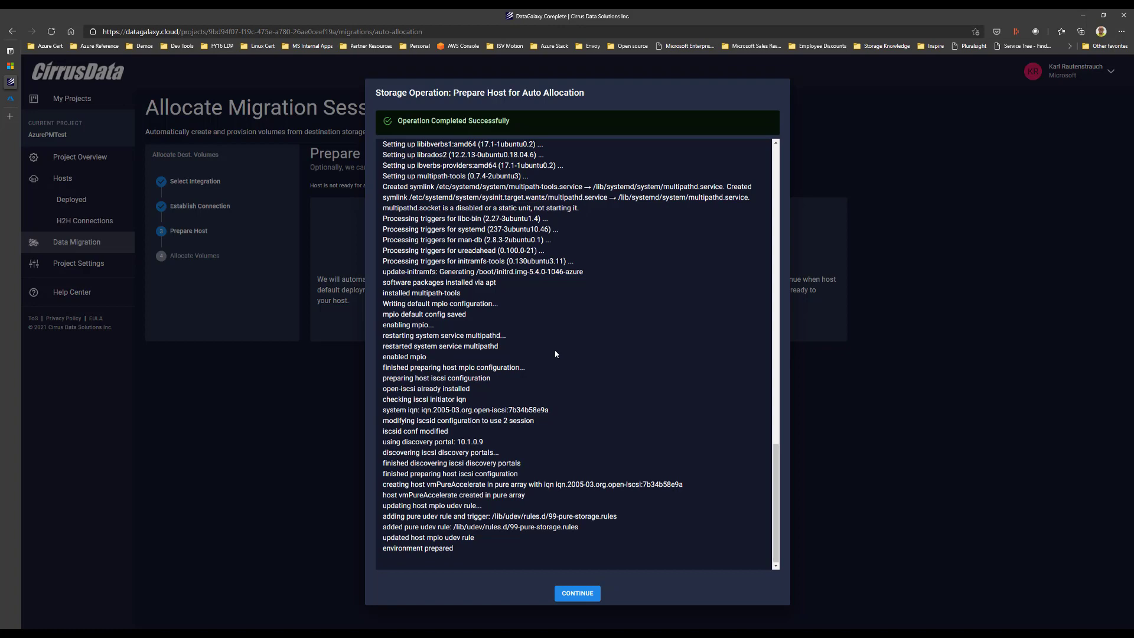
pyautogui.click(584, 594)
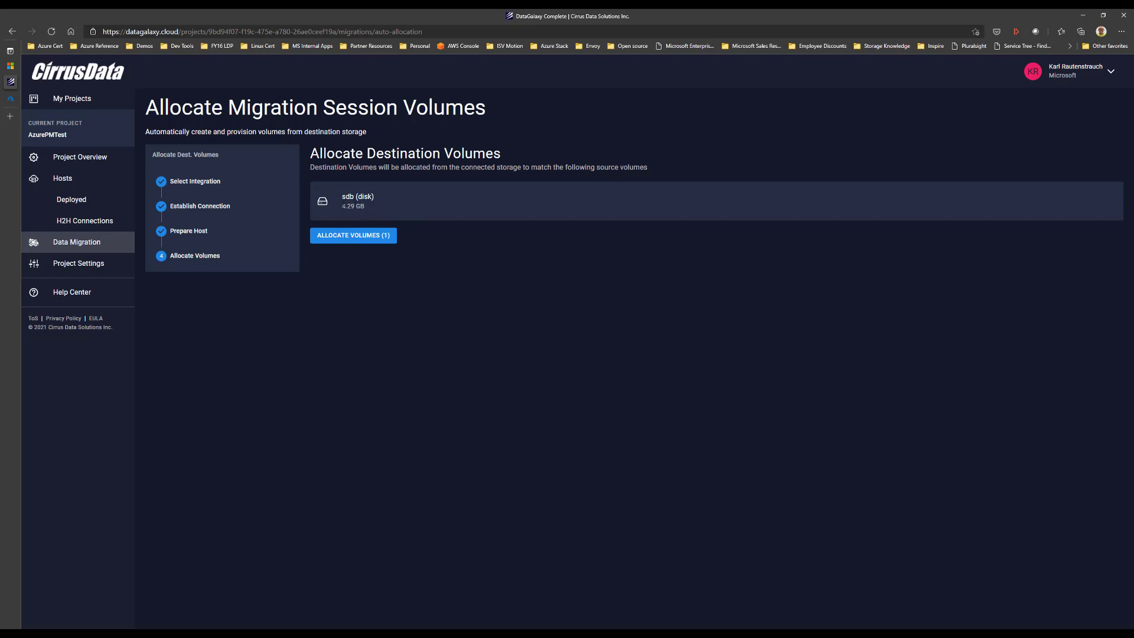
pyautogui.click(358, 235)
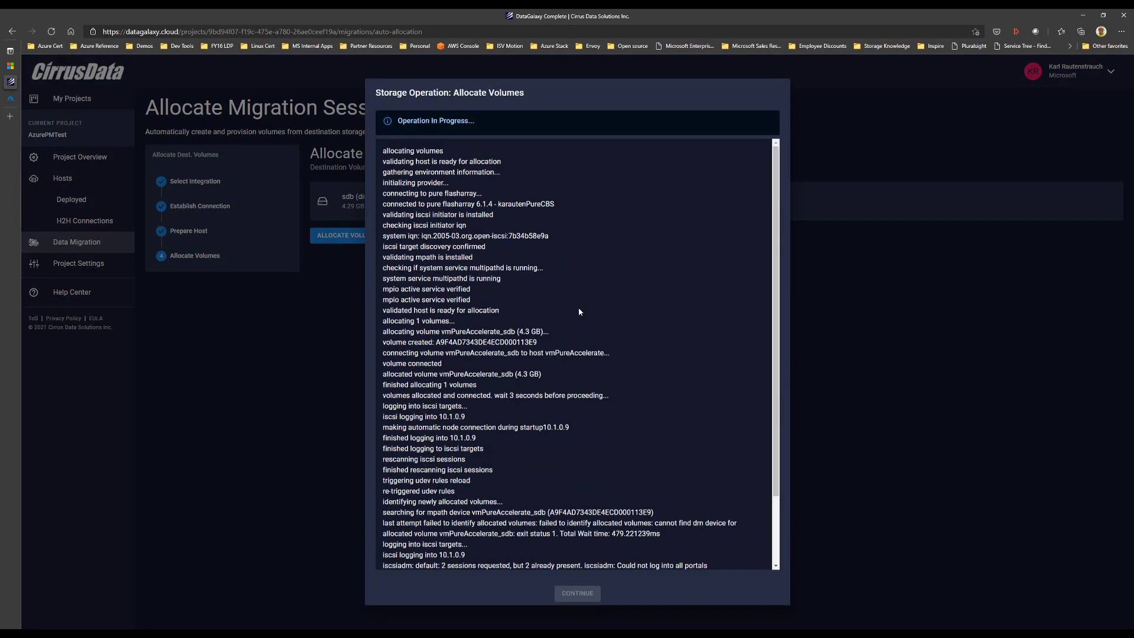
pyautogui.scroll(-3, 588, 361)
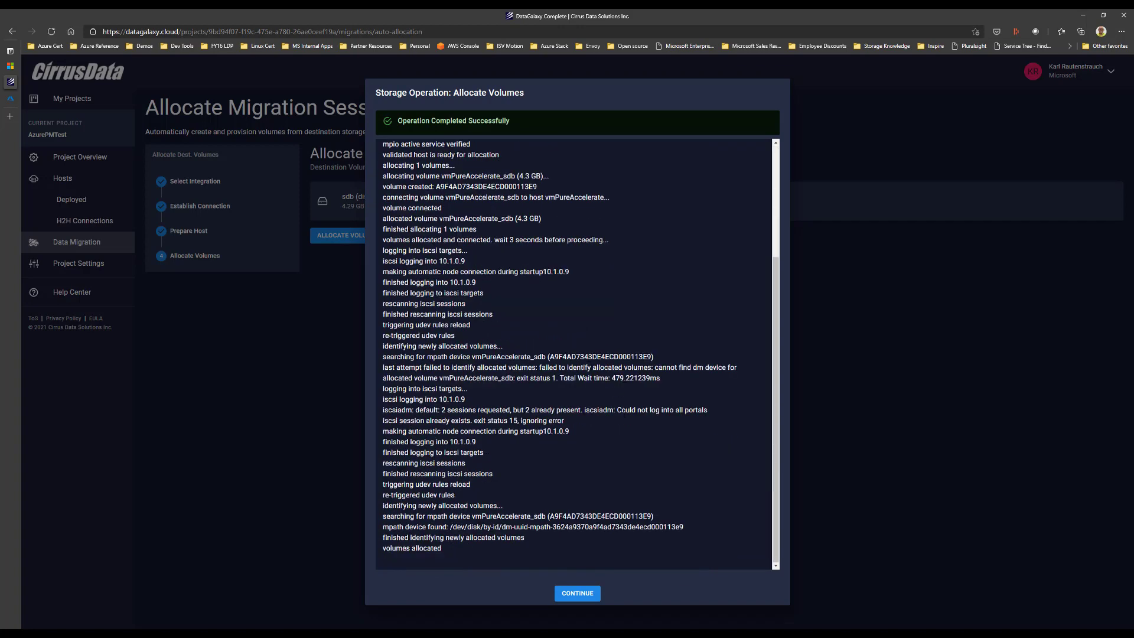
pyautogui.click(591, 594)
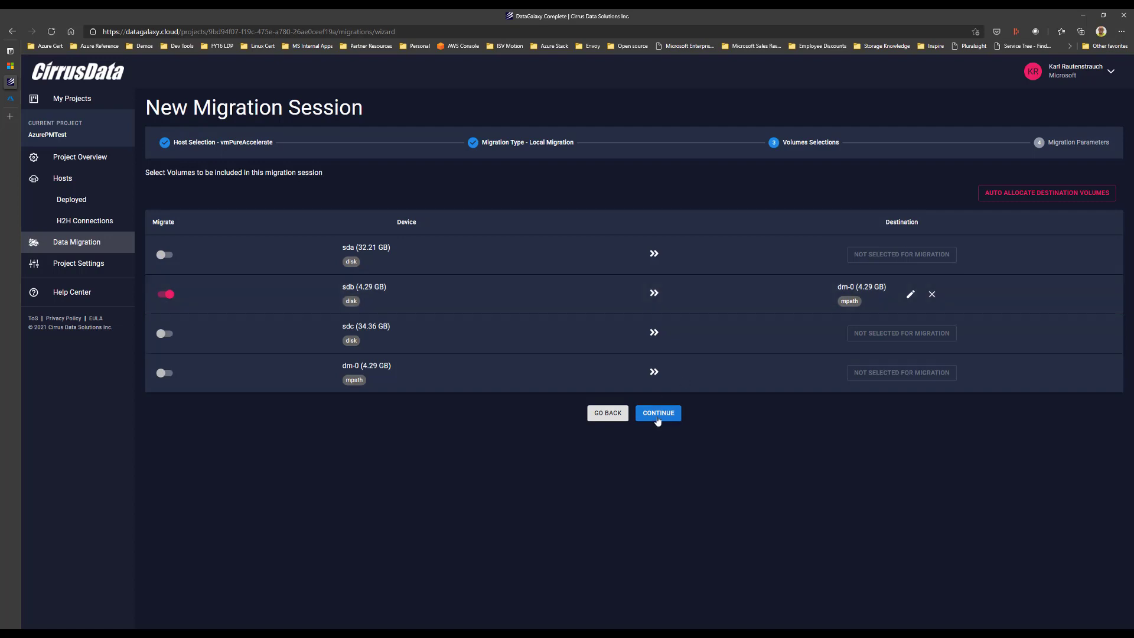
# Accept the volume selection and create the migration session with the ideal impact level set to Aggressive.
pyautogui.click(659, 413)
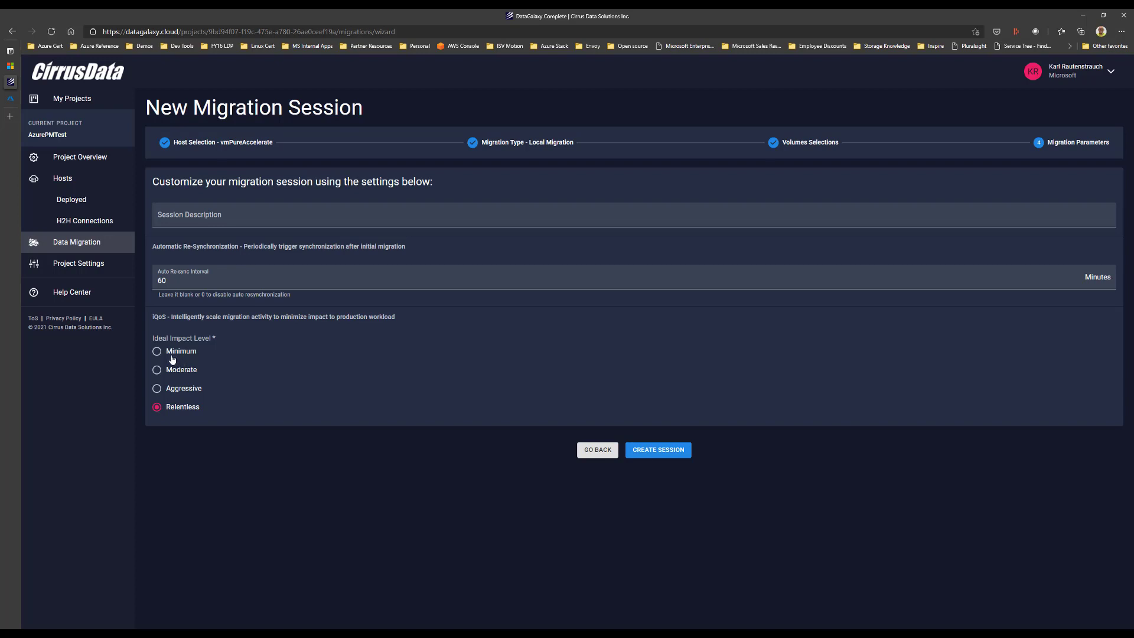
pyautogui.click(172, 394)
pyautogui.click(667, 452)
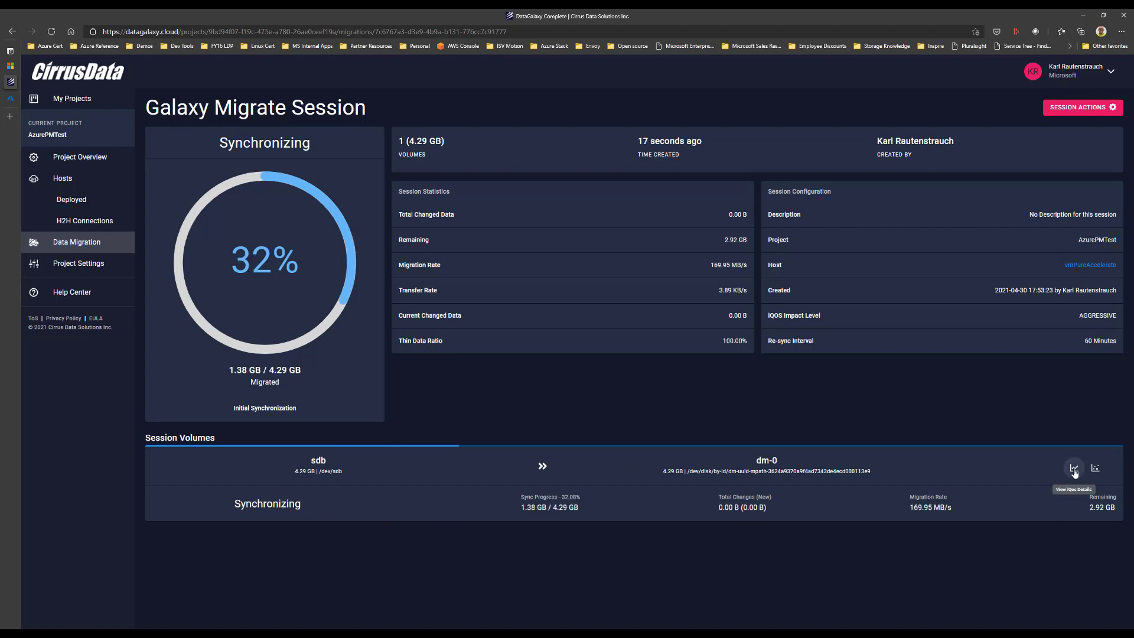
# Inspect the changed data map of the sdb volume and trigger cMotion for the migration session.
pyautogui.click(1095, 468)
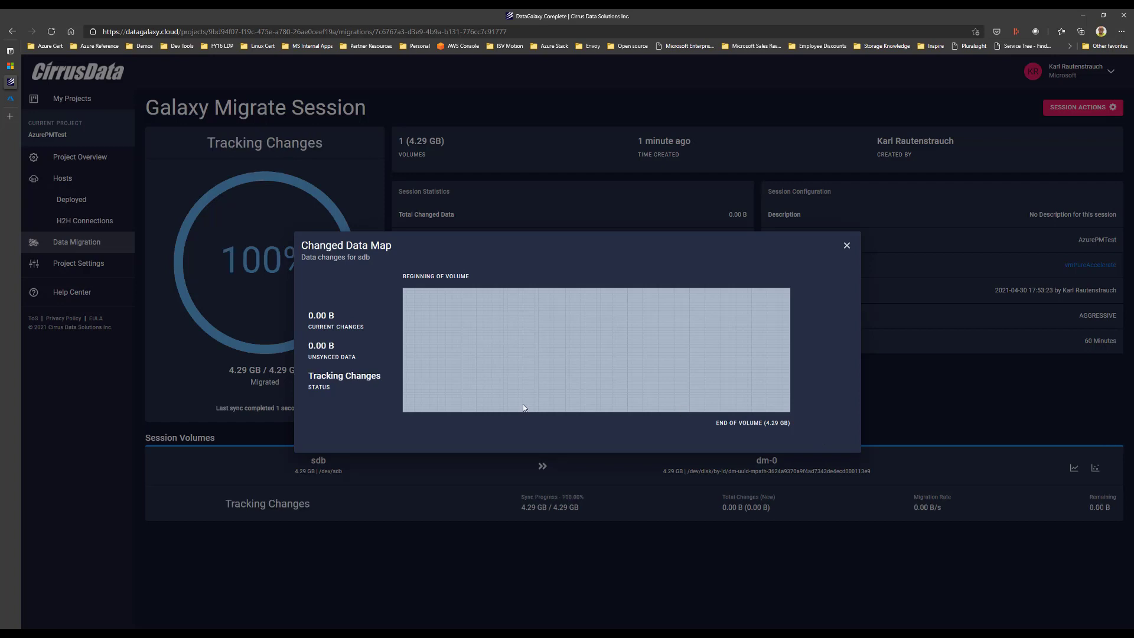
pyautogui.click(846, 247)
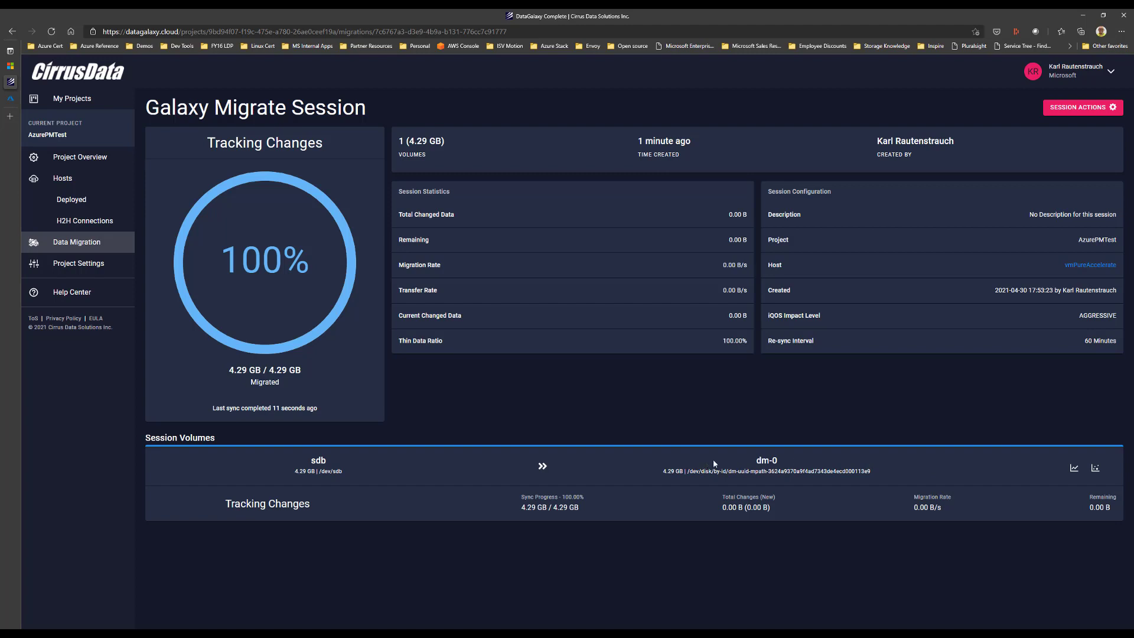
pyautogui.click(1083, 108)
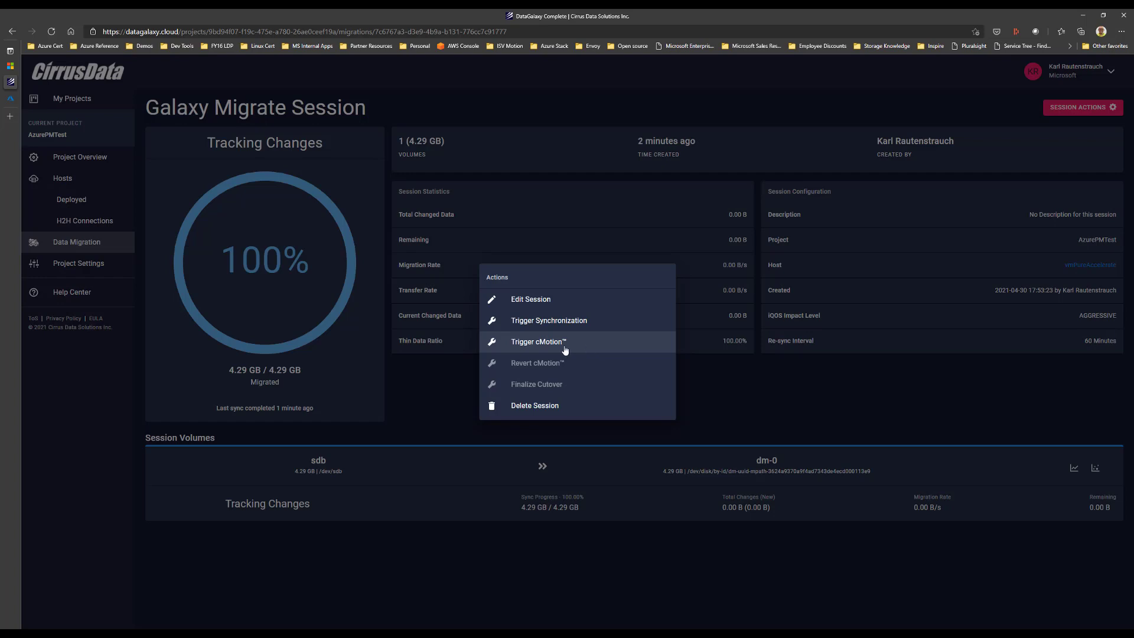
pyautogui.click(562, 349)
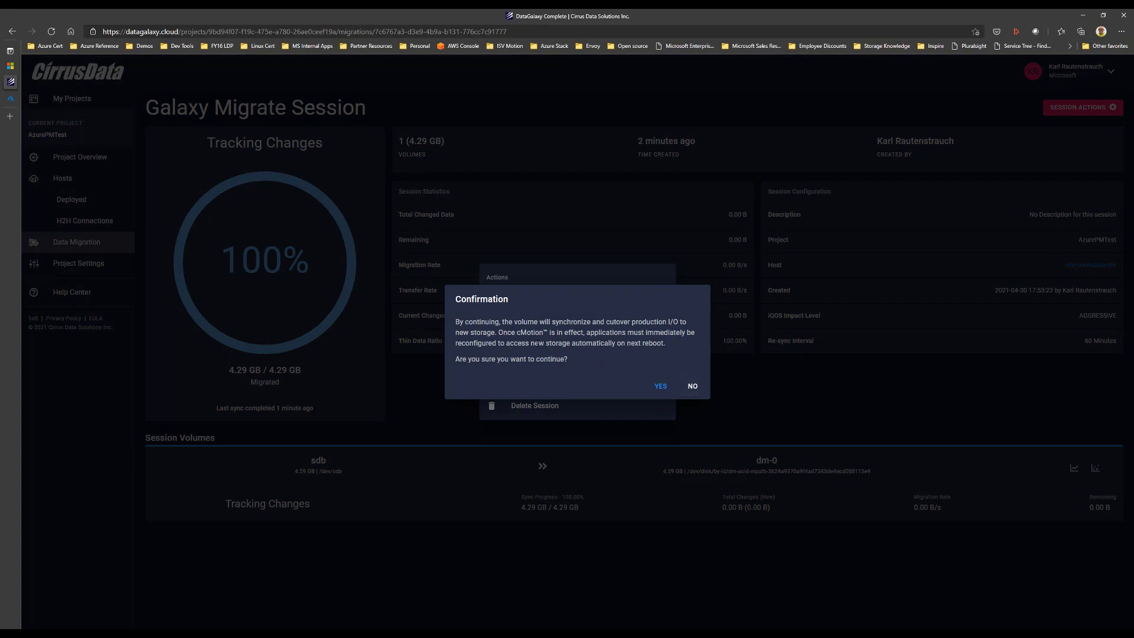
pyautogui.click(662, 386)
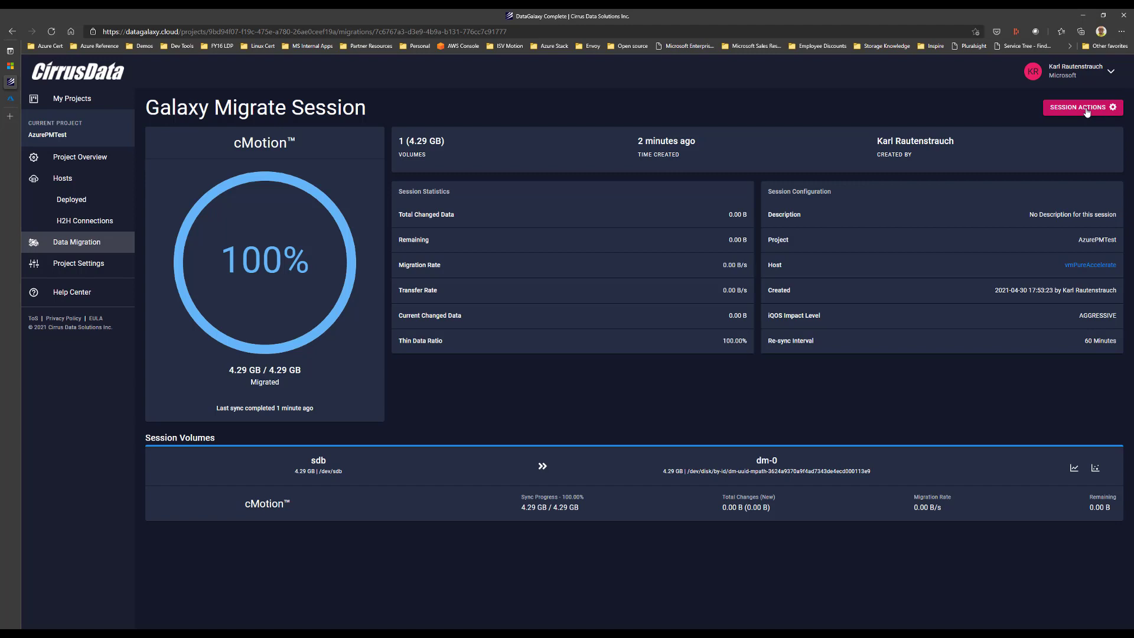
# Review the session actions offered for reverting cMotion or finalizing the cutover, without running any.
pyautogui.click(1086, 112)
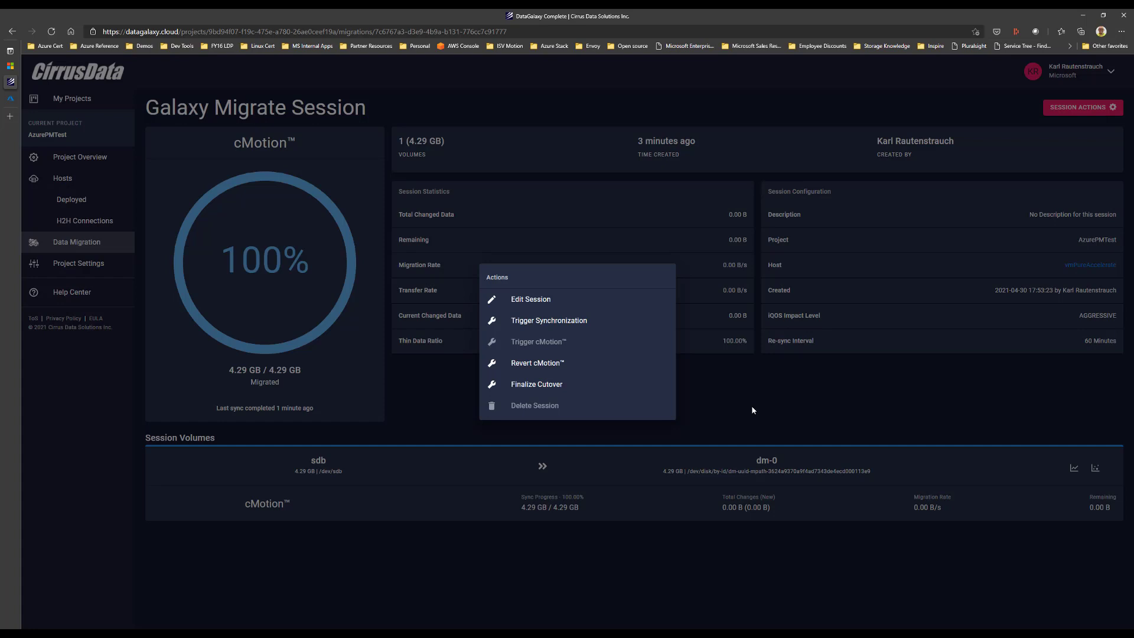
pyautogui.moveTo(816, 634)
pyautogui.click(829, 587)
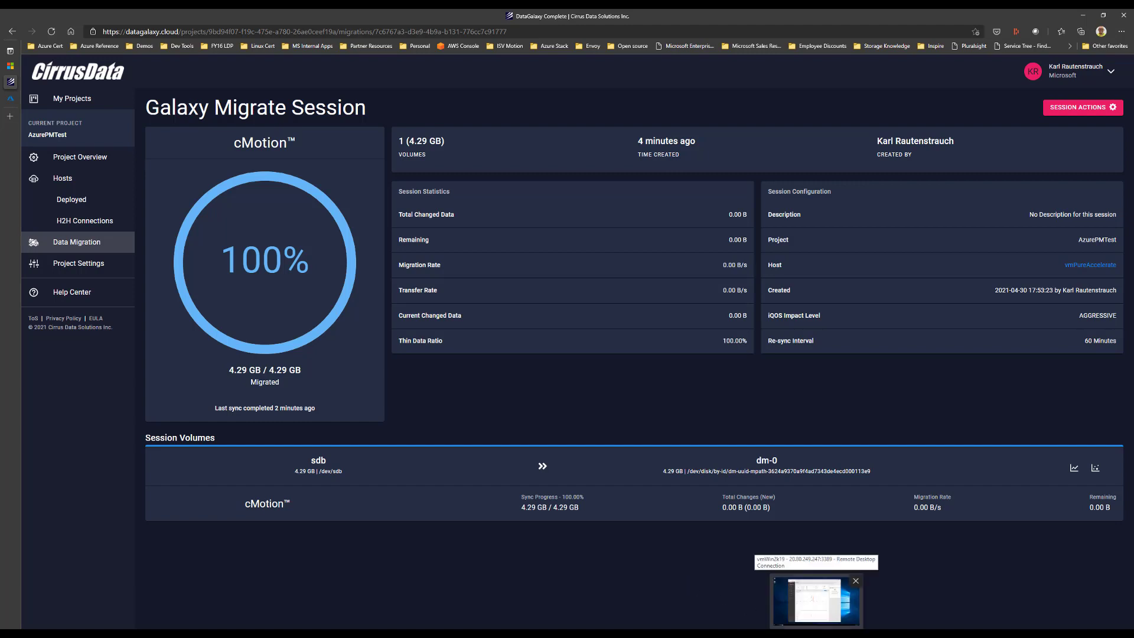
# Switch to the Remote Desktop session with the Pure Storage console and examine the array's performance analysis for volumes.
pyautogui.click(807, 605)
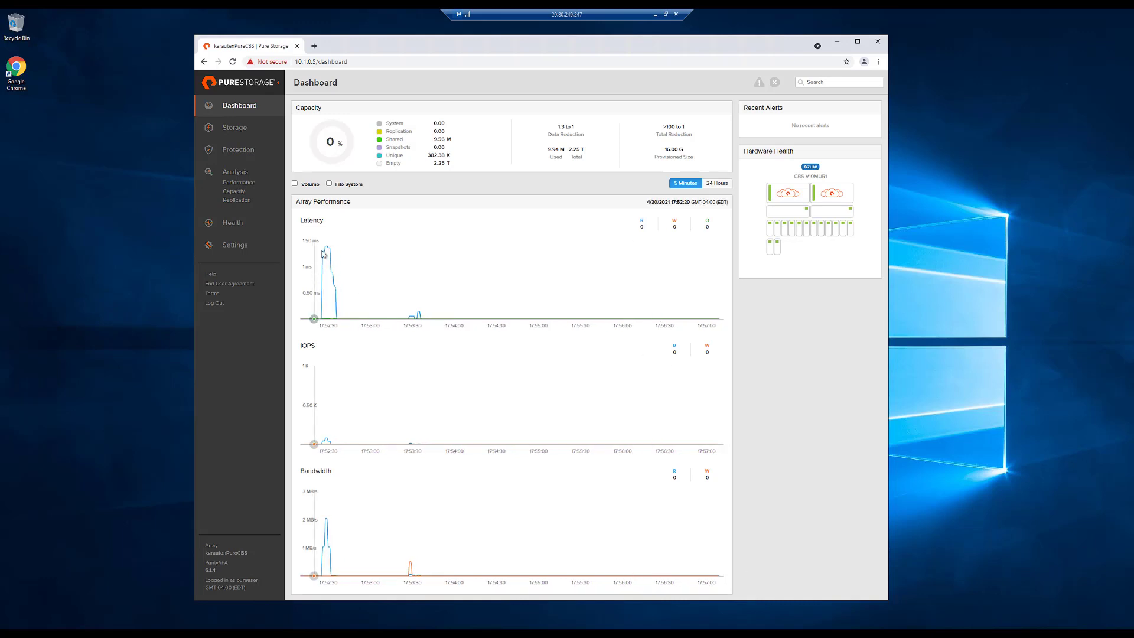
pyautogui.moveTo(327, 253)
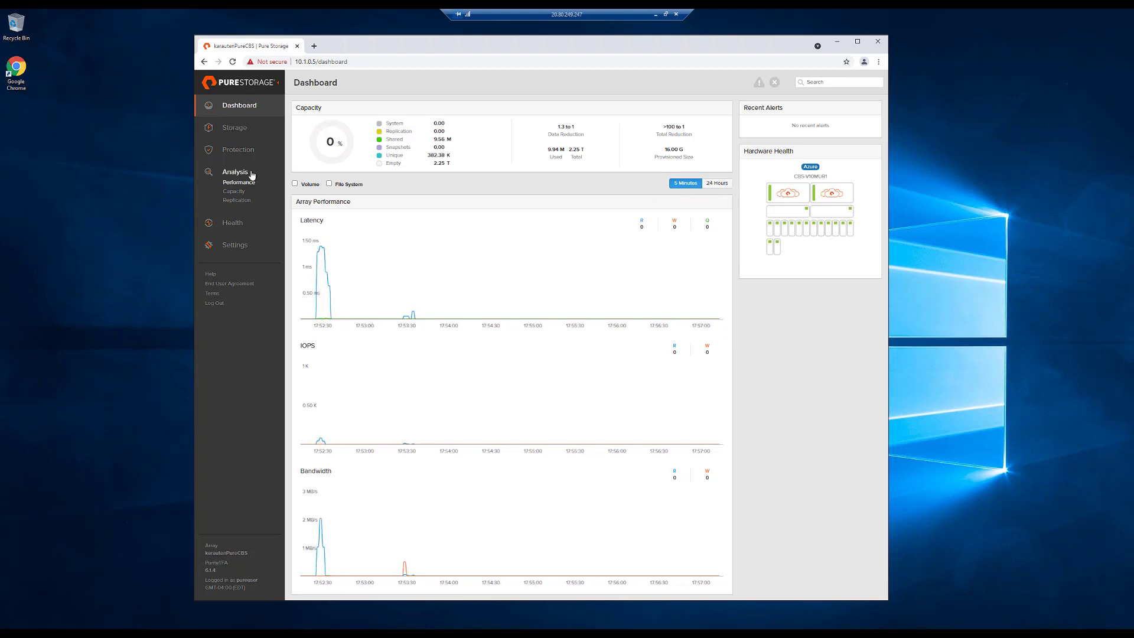
pyautogui.click(248, 188)
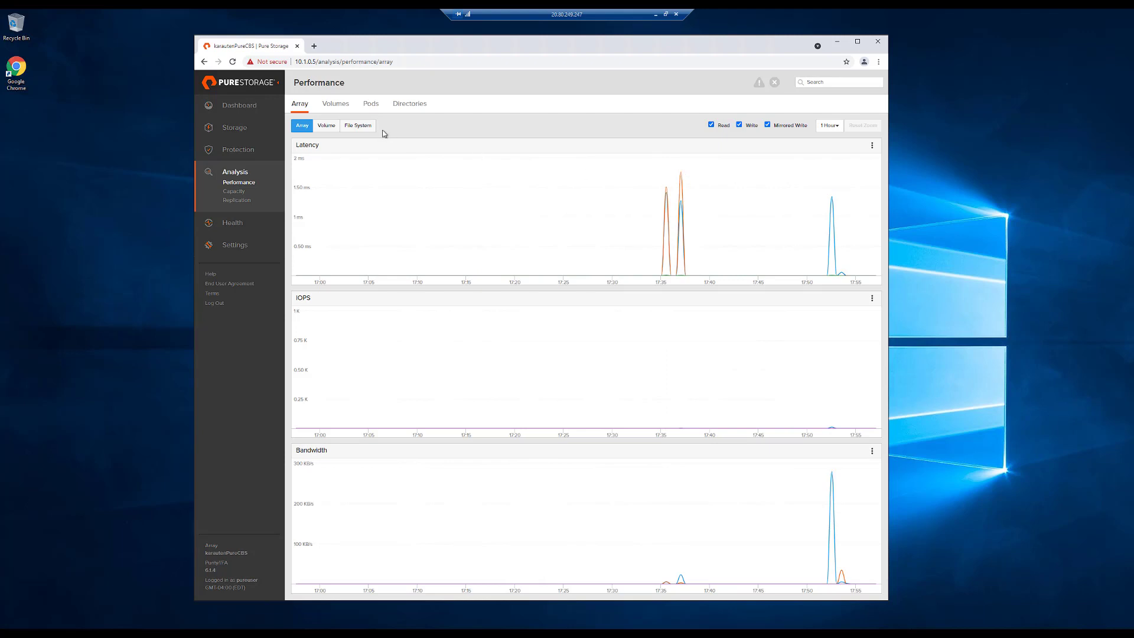
pyautogui.click(325, 127)
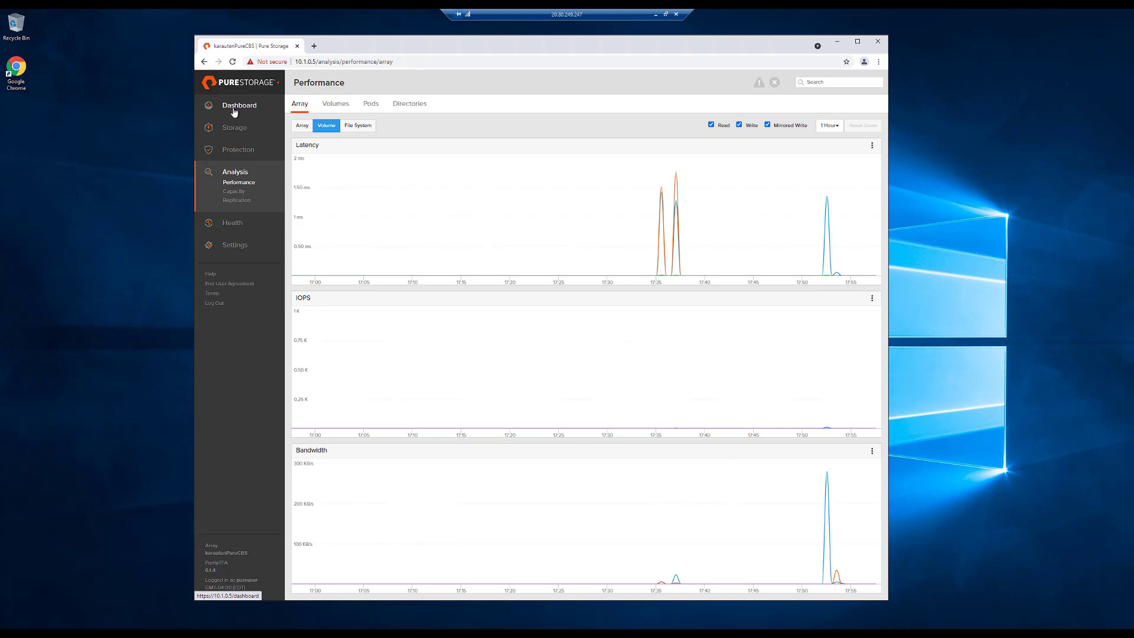
# Examine the array dashboard and the storage overview, highlighting the array's data reduction figure.
pyautogui.click(234, 110)
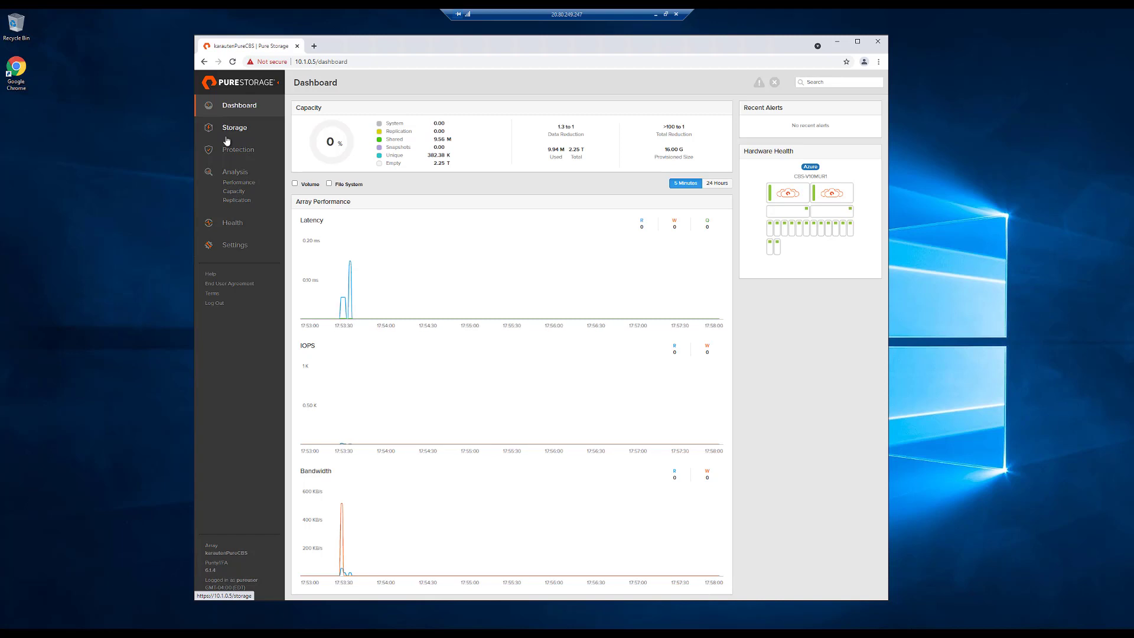
pyautogui.click(232, 131)
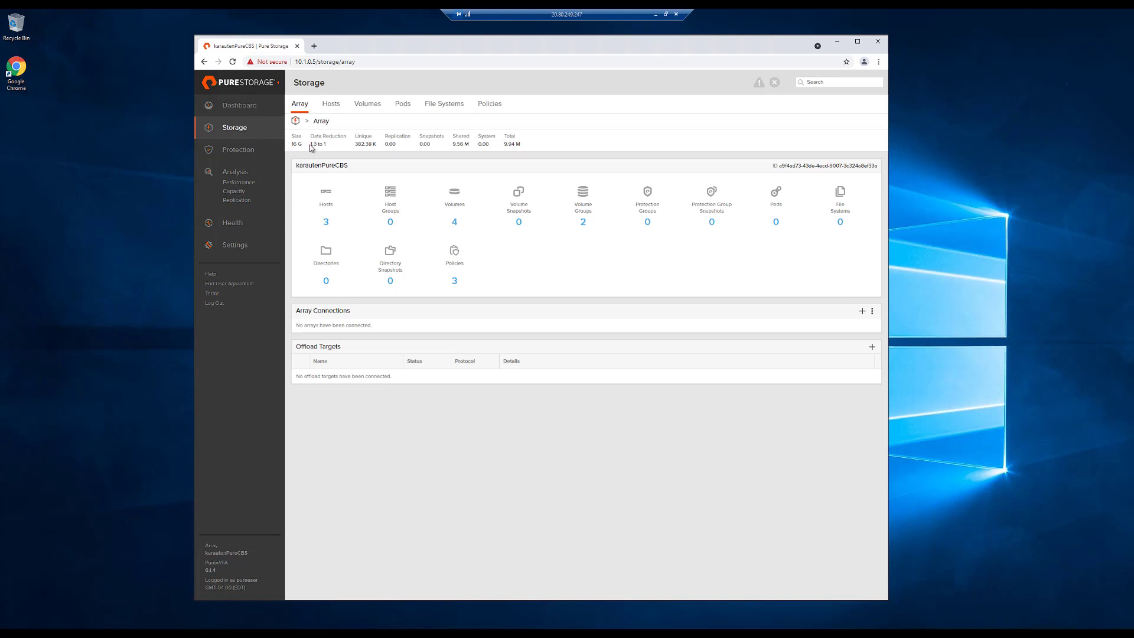
pyautogui.moveTo(310, 135); pyautogui.dragTo(349, 158)
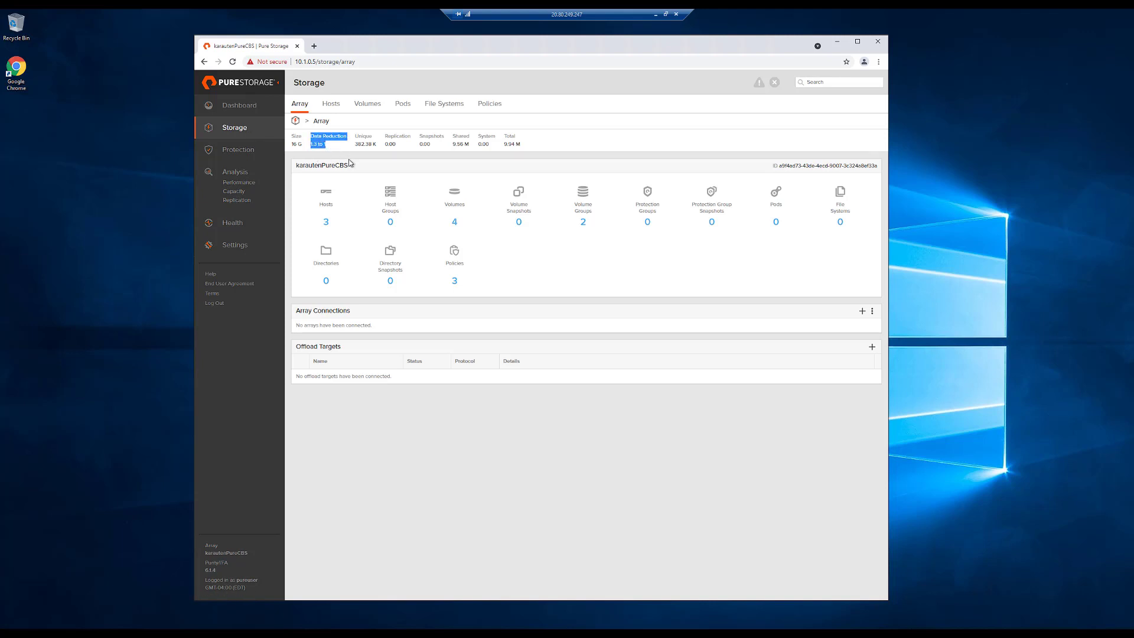